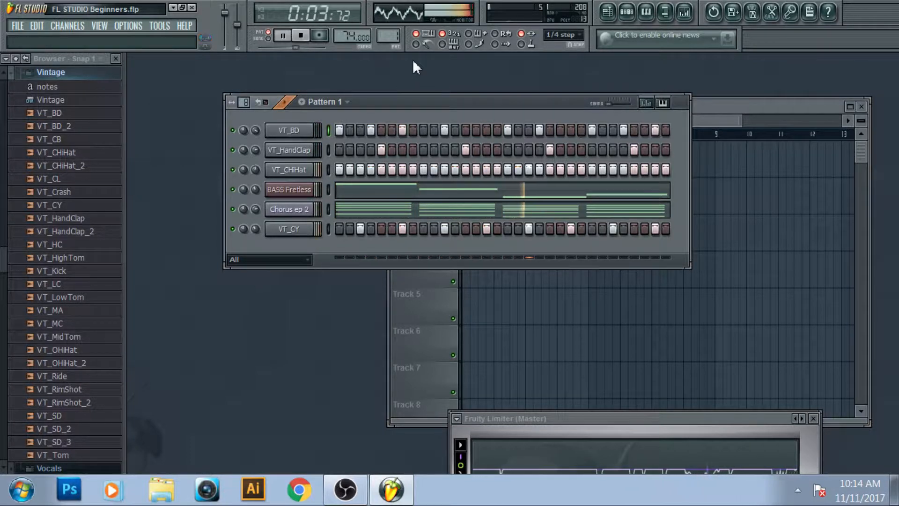
Step: Cut the Chorus ep 2 notes out of Pattern 1 and play the pattern back to check it
{"action": "left_click", "coordinate": [301, 36]}
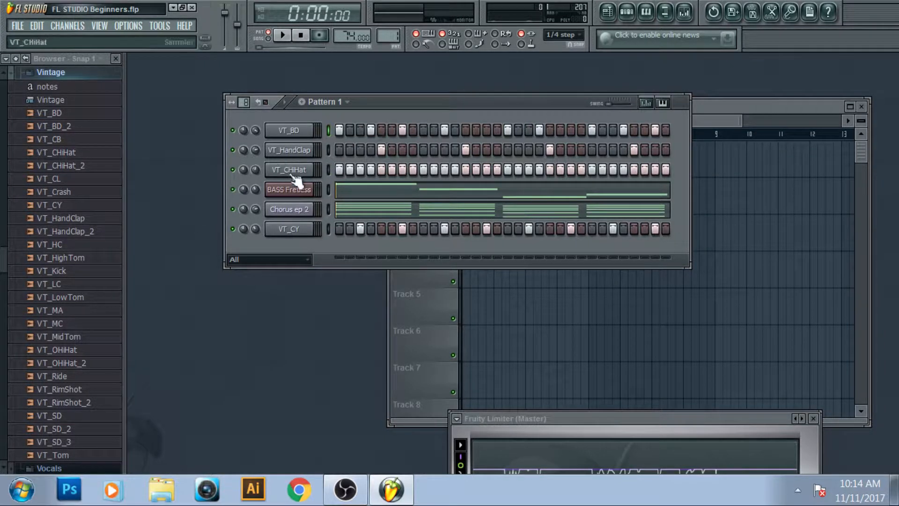
{"action": "left_click", "coordinate": [289, 209]}
{"action": "left_click", "coordinate": [562, 107]}
{"action": "right_click", "coordinate": [292, 211]}
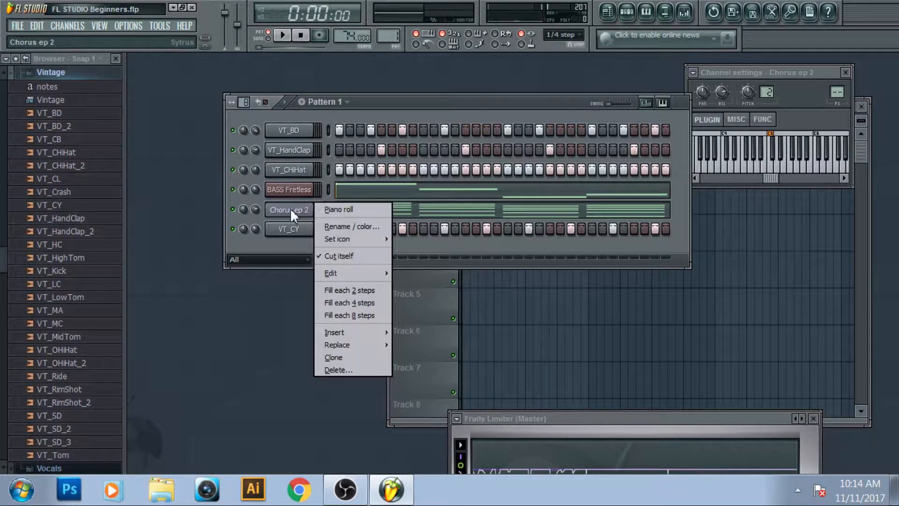
{"action": "mouse_move", "coordinate": [355, 268]}
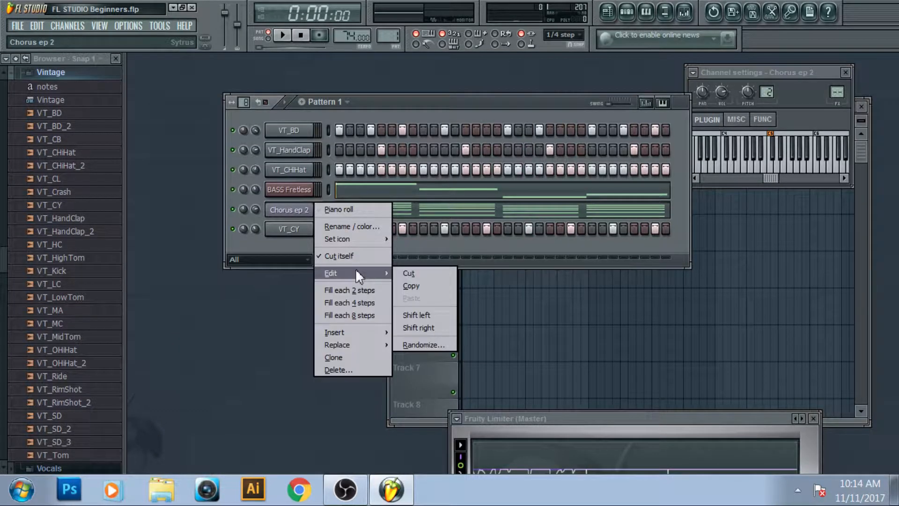
{"action": "left_click", "coordinate": [414, 273]}
{"action": "key", "text": "space"}
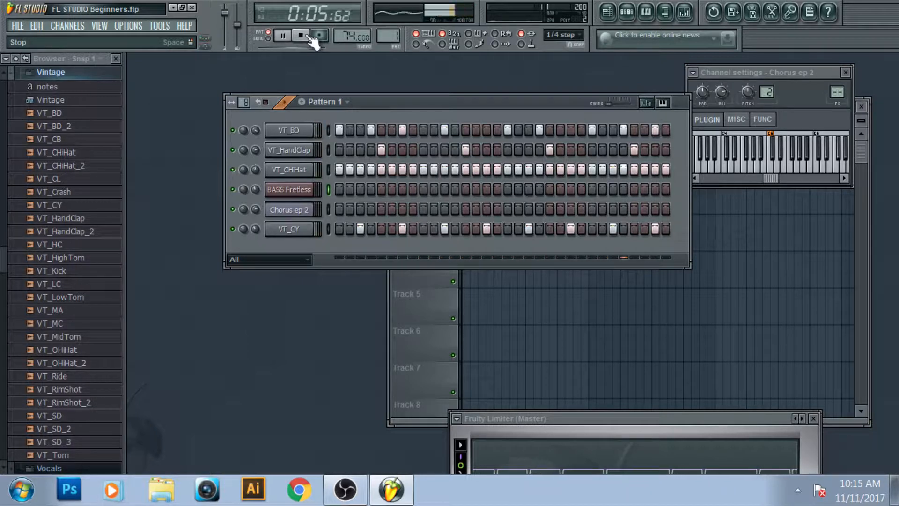
{"action": "left_click", "coordinate": [309, 37]}
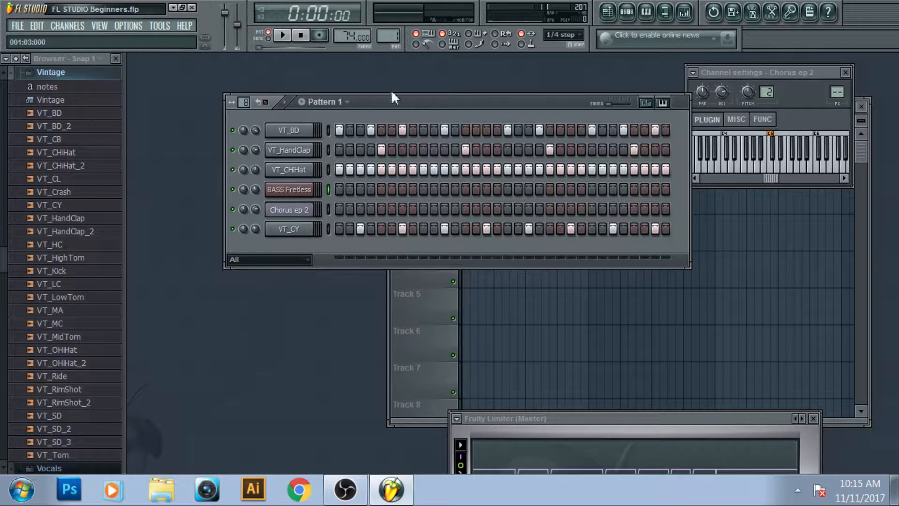
Step: Cut the VT_CHiHat steps out of Pattern 1
{"action": "right_click", "coordinate": [298, 176]}
{"action": "mouse_move", "coordinate": [365, 244]}
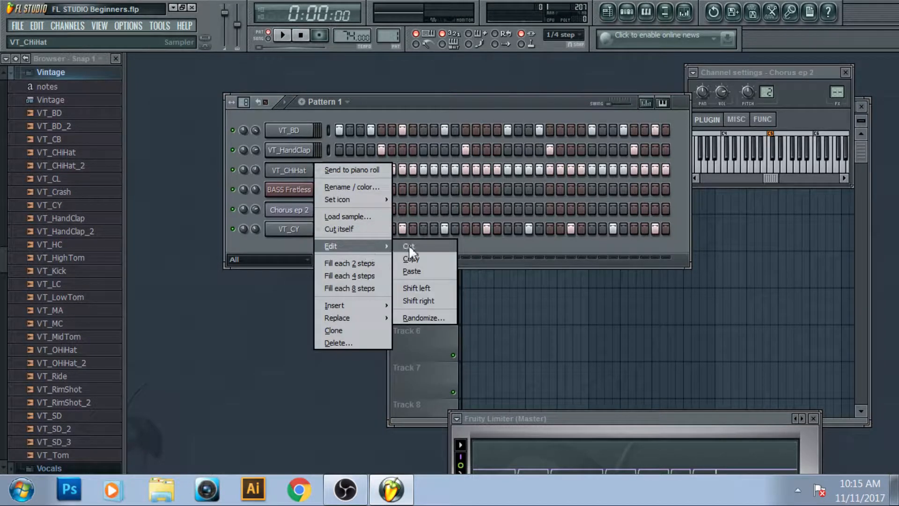
{"action": "left_click", "coordinate": [407, 246]}
Step: Paste the hand clap steps into the VT_HandClap channel of Pattern 5
{"action": "left_click_drag", "start_coordinate": [389, 36], "coordinate": [388, 22]}
{"action": "key", "text": "KP_Add"}
{"action": "right_click", "coordinate": [305, 151]}
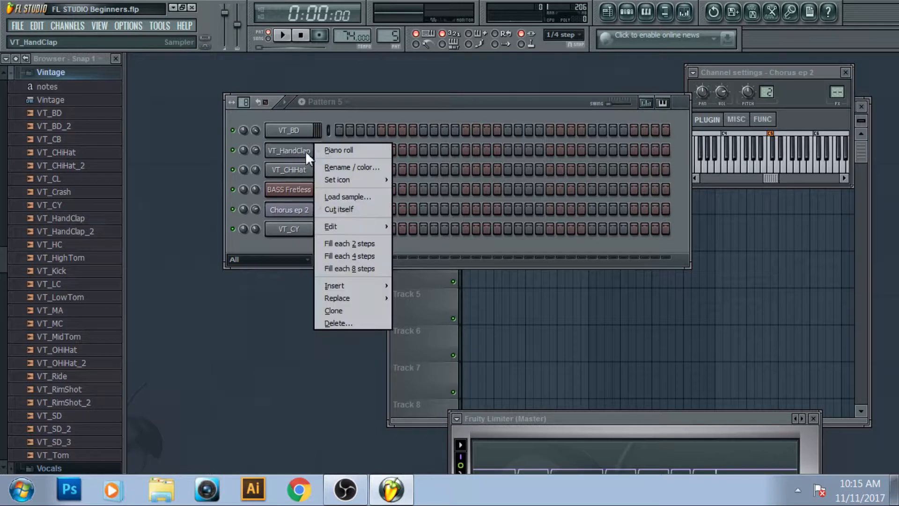
{"action": "mouse_move", "coordinate": [365, 226]}
{"action": "left_click", "coordinate": [412, 246]}
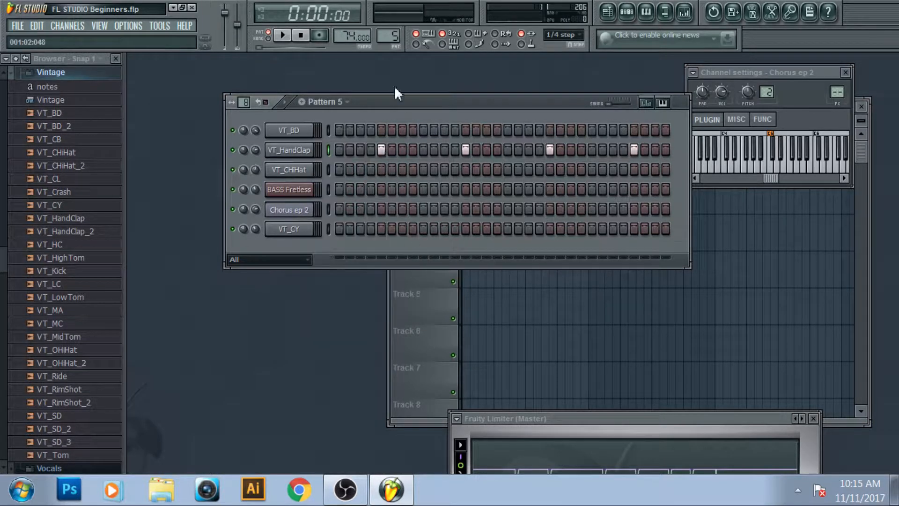
Step: Move the VT_CY steps from Pattern 1 into Pattern 6, and return to Pattern 1
{"action": "mouse_move", "coordinate": [382, 40]}
{"action": "left_mouse_down"}
{"action": "mouse_move", "coordinate": [383, 59]}
{"action": "mouse_move", "coordinate": [382, 16]}
{"action": "left_mouse_up"}
{"action": "right_click", "coordinate": [309, 228]}
{"action": "left_click", "coordinate": [408, 305]}
{"action": "right_click", "coordinate": [310, 229]}
{"action": "left_click", "coordinate": [412, 324]}
{"action": "left_click_drag", "start_coordinate": [244, 102], "coordinate": [243, 84]}
{"action": "left_click_drag", "start_coordinate": [377, 45], "coordinate": [378, 72]}
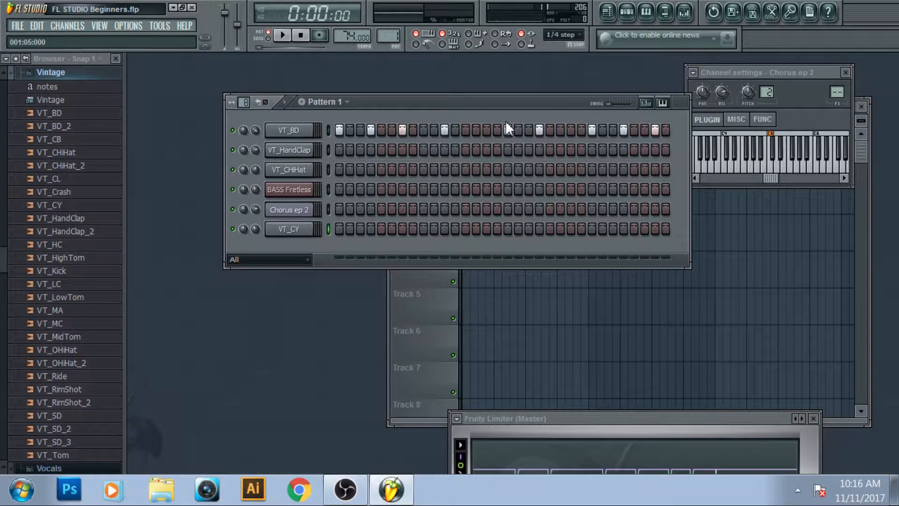
Step: Maximize the playlist and audition the hi-hat steps of Pattern 4 in the step sequencer
{"action": "left_click", "coordinate": [611, 13]}
{"action": "double_click", "coordinate": [679, 106]}
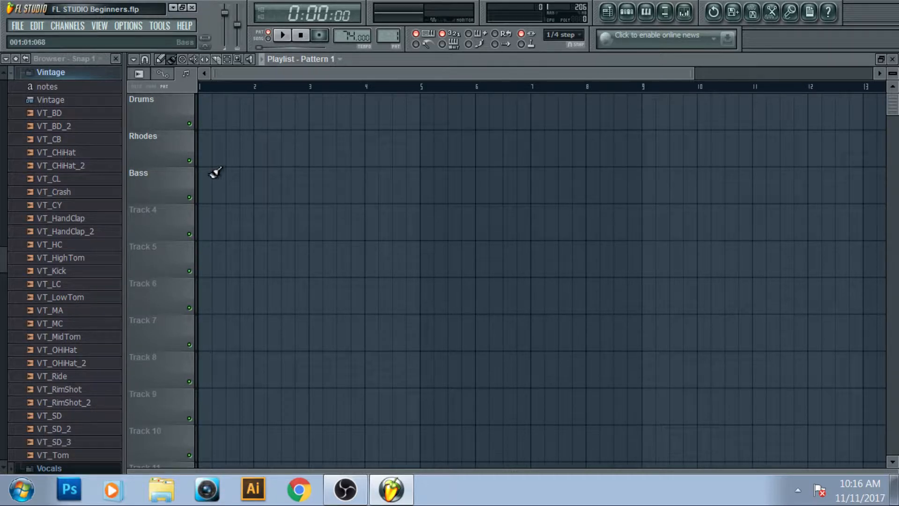
{"action": "left_click_drag", "start_coordinate": [383, 40], "coordinate": [387, 37]}
{"action": "left_click", "coordinate": [628, 13]}
{"action": "left_click", "coordinate": [282, 37]}
{"action": "left_click", "coordinate": [301, 35]}
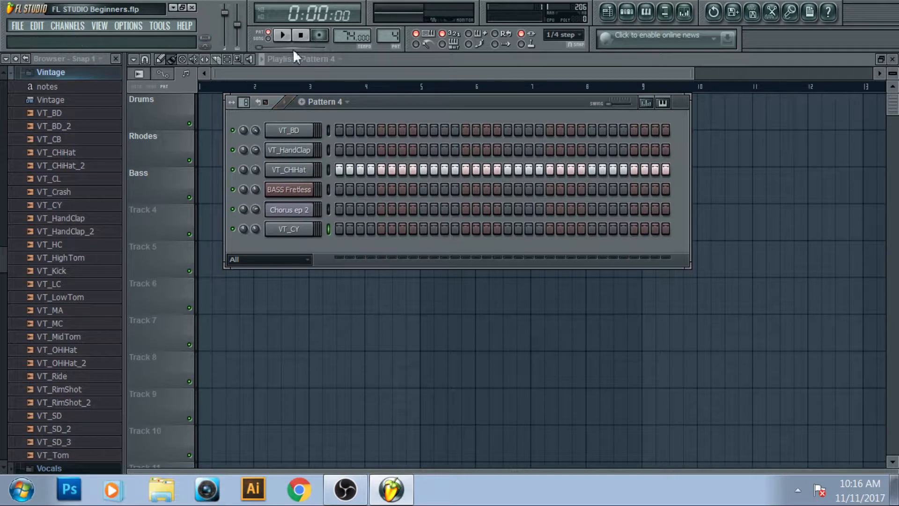
Step: Rename playlist Track 4 as "hihats"
{"action": "right_click", "coordinate": [161, 215]}
{"action": "left_click", "coordinate": [168, 211]}
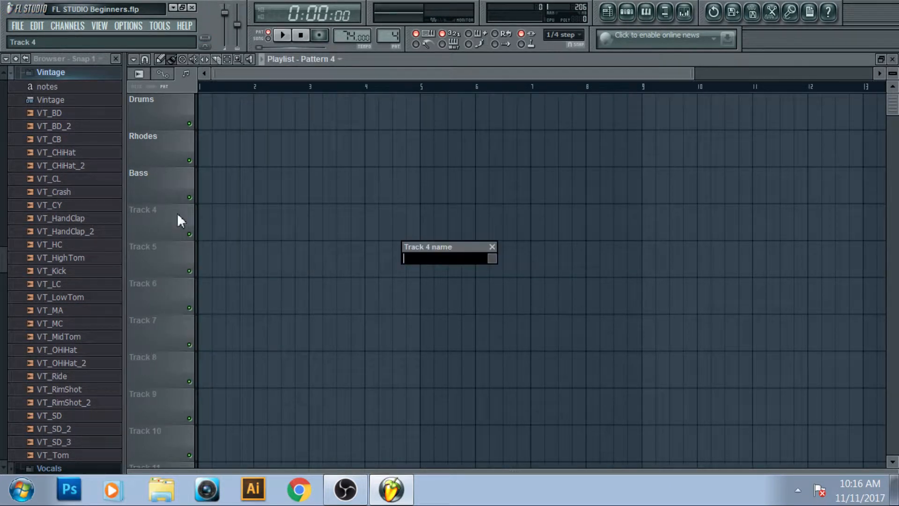
{"action": "type", "text": "hihats"}
{"action": "key", "text": "Return"}
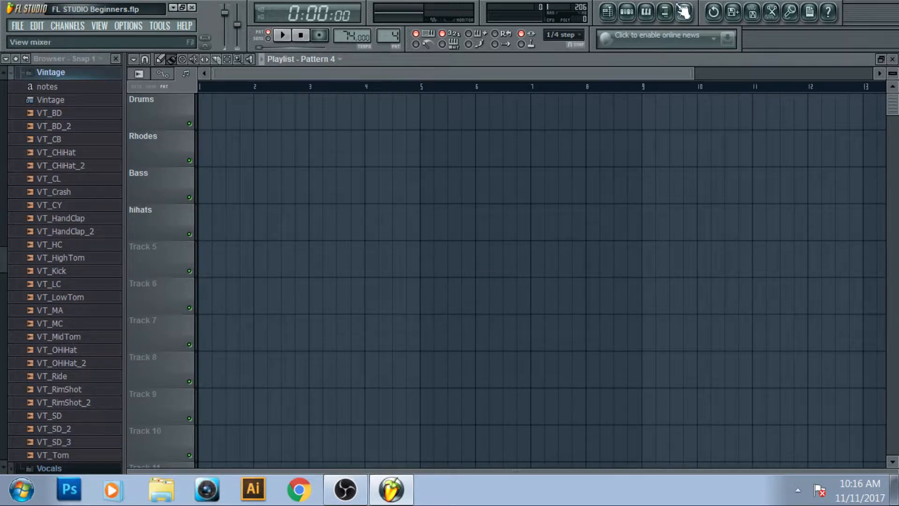
Step: Check Pattern 5 in the step sequencer and rename playlist Track 5 as "Clap"
{"action": "left_click", "coordinate": [627, 15]}
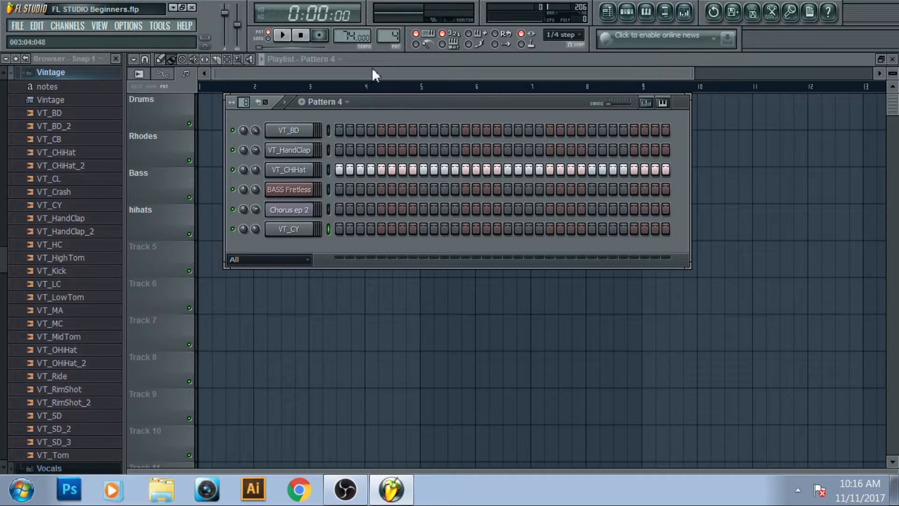
{"action": "scroll", "coordinate": [385, 44], "scroll_direction": "up", "scroll_amount": 1}
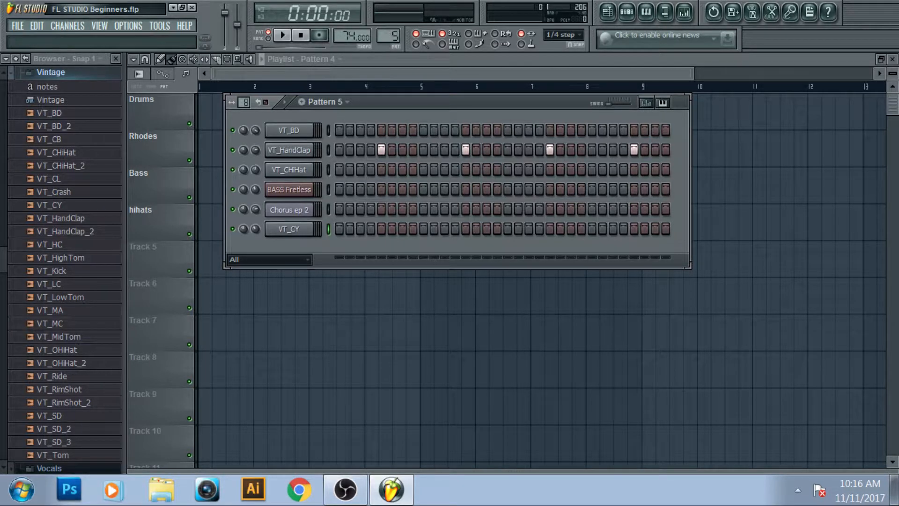
{"action": "right_click", "coordinate": [311, 150]}
{"action": "left_click", "coordinate": [363, 102]}
{"action": "right_click", "coordinate": [143, 245]}
{"action": "left_click", "coordinate": [164, 246]}
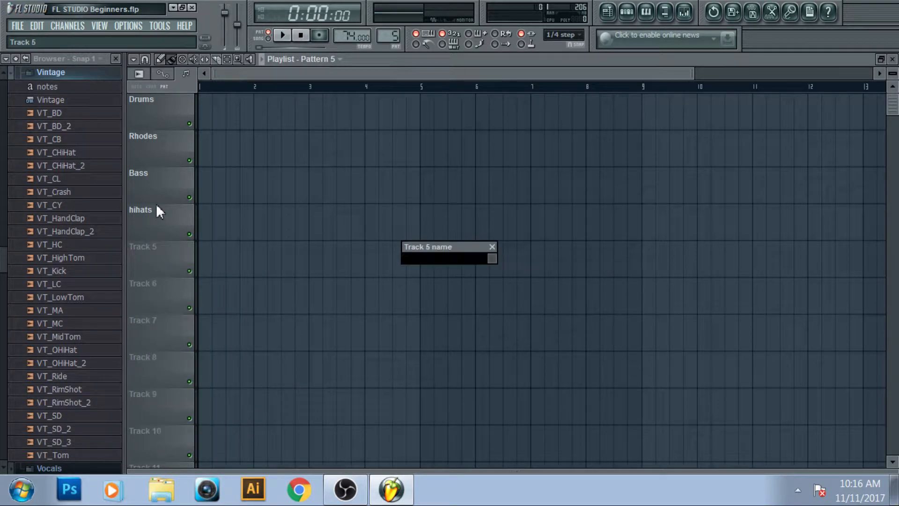
{"action": "key", "text": "Return"}
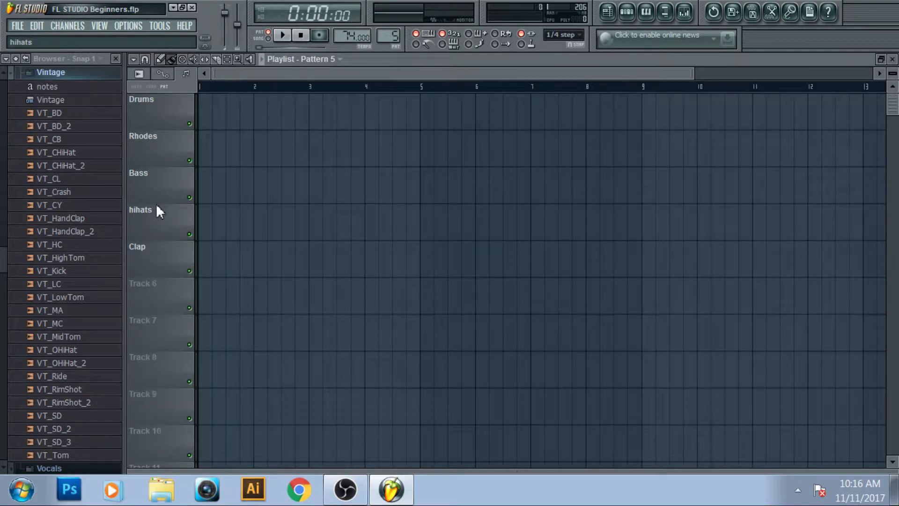
Step: Check Pattern 6 in the step sequencer and rename playlist Track 6 as "CY"
{"action": "left_click", "coordinate": [627, 13]}
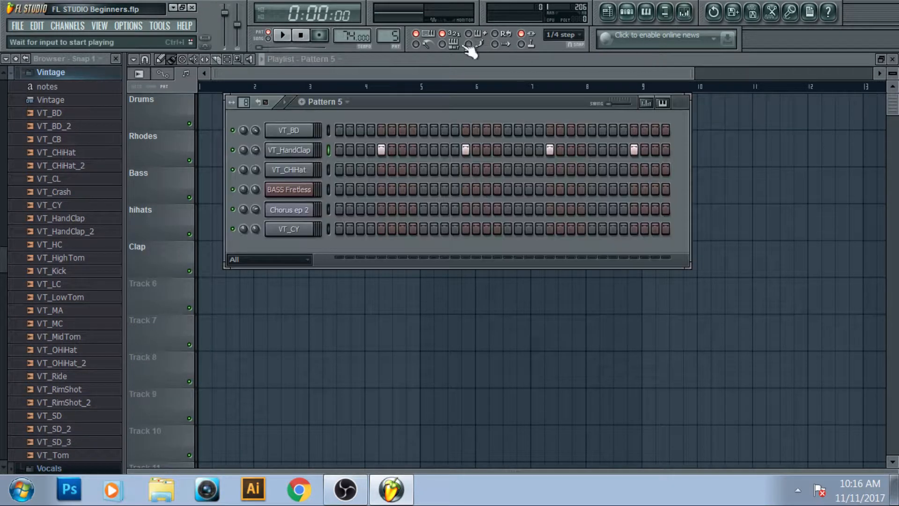
{"action": "left_click_drag", "start_coordinate": [388, 35], "coordinate": [388, 32]}
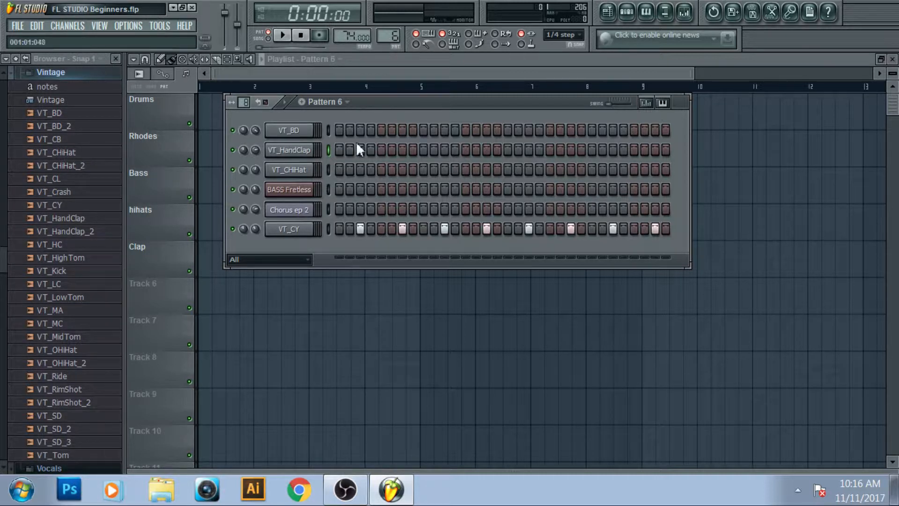
{"action": "right_click", "coordinate": [148, 283]}
{"action": "left_click", "coordinate": [185, 279]}
{"action": "type", "text": "CY"}
{"action": "key", "text": "Return"}
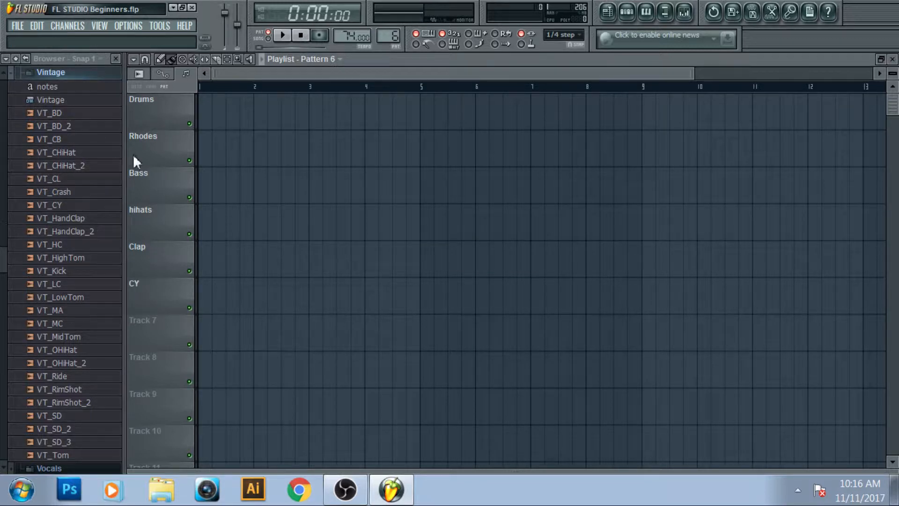
Step: Select Pattern 1 and place three consecutive clips of it on the Drums track, starting at bar 1
{"action": "left_click", "coordinate": [627, 13]}
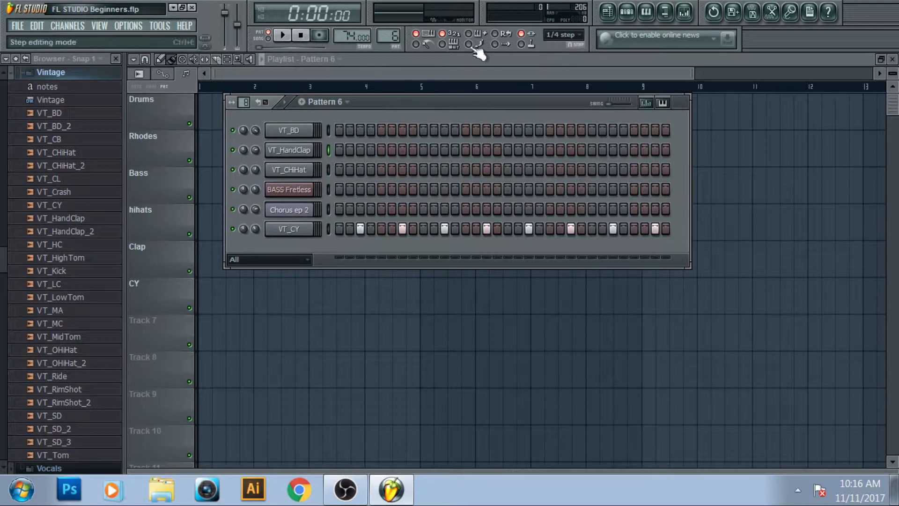
{"action": "left_click_drag", "start_coordinate": [389, 37], "coordinate": [396, 48]}
{"action": "left_click_drag", "start_coordinate": [427, 94], "coordinate": [475, 103]}
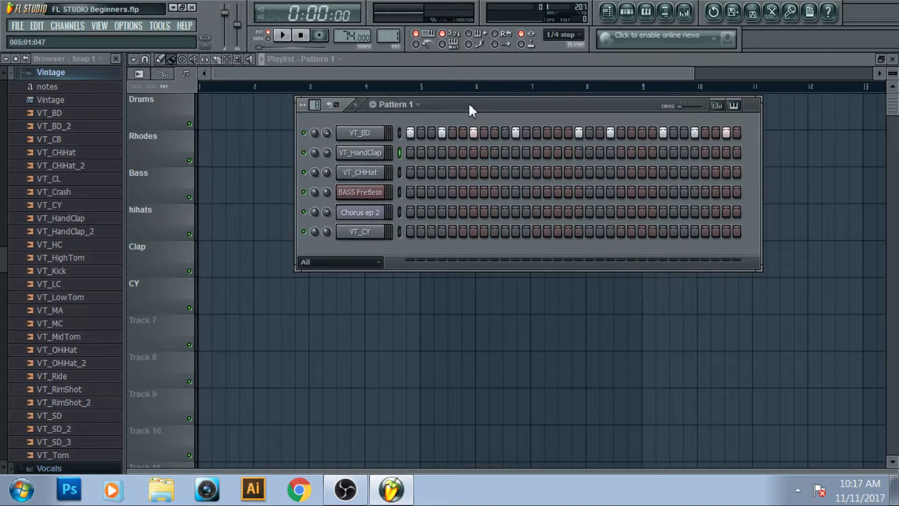
{"action": "left_click", "coordinate": [205, 104]}
{"action": "left_click", "coordinate": [315, 118]}
{"action": "left_click", "coordinate": [425, 123]}
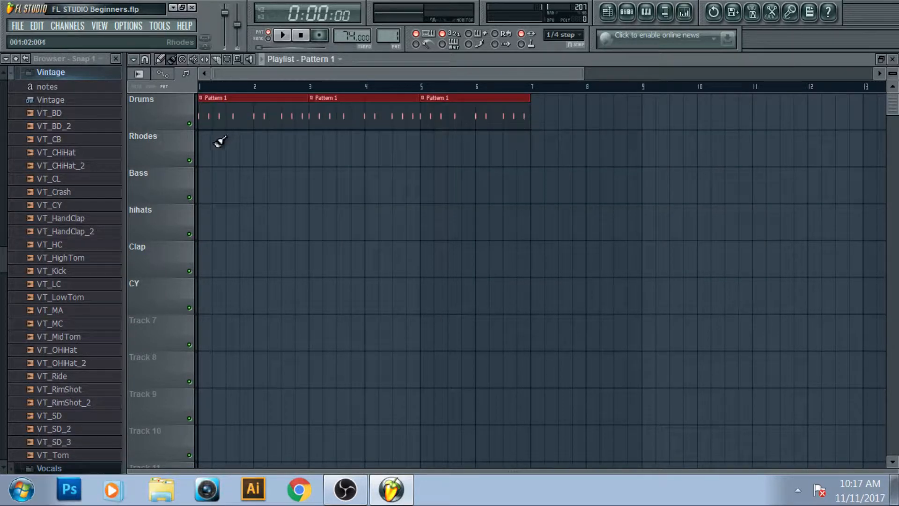
Step: Place three consecutive Pattern 2 clips on the Rhodes track, starting at bar 1
{"action": "scroll", "coordinate": [388, 42], "scroll_direction": "up", "scroll_amount": 1}
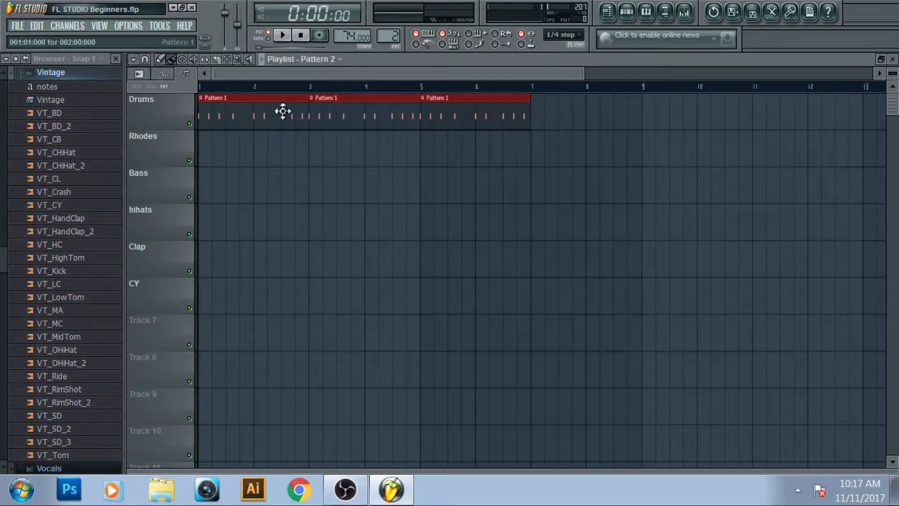
{"action": "left_click", "coordinate": [209, 146]}
{"action": "left_click", "coordinate": [316, 150]}
{"action": "left_click", "coordinate": [426, 154]}
{"action": "left_click_drag", "start_coordinate": [466, 155], "coordinate": [438, 155]}
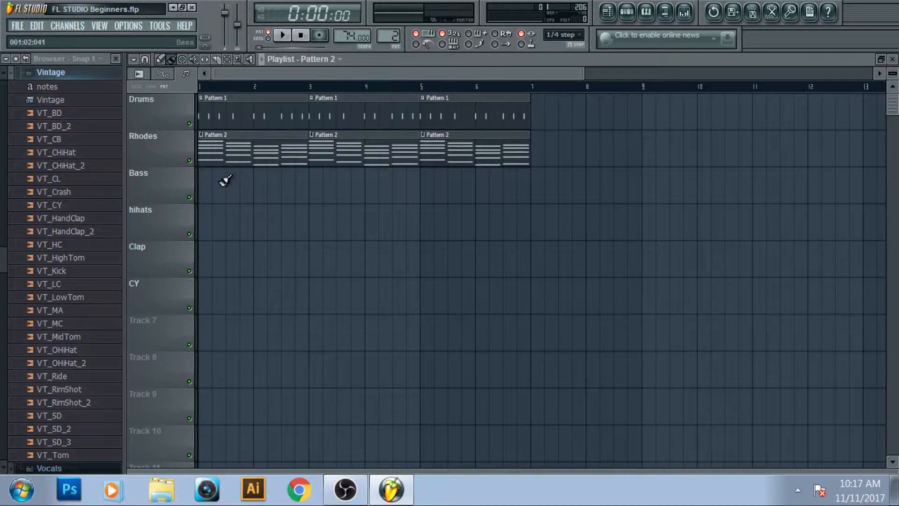
Step: Try to fill the Bass track with three Pattern 2 clips from bar 1
{"action": "left_click_drag", "start_coordinate": [209, 186], "coordinate": [496, 195]}
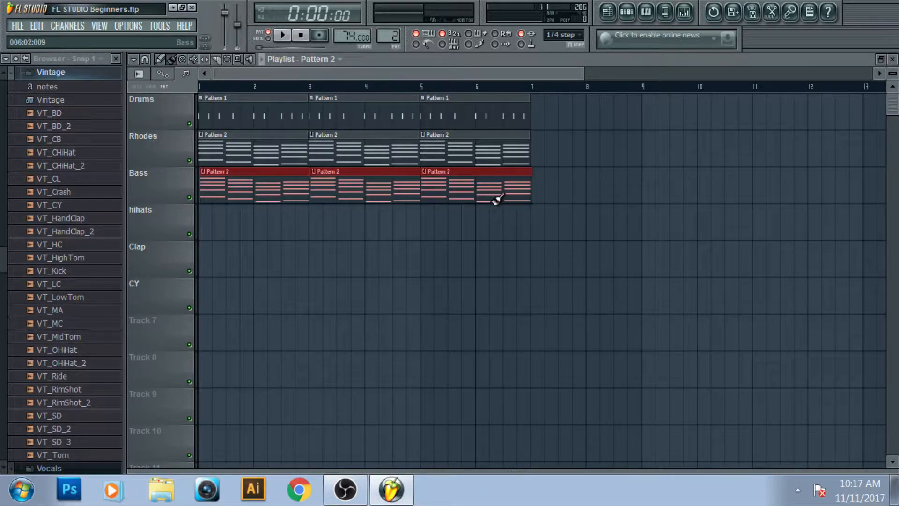
Step: Select Pattern 3 and place three consecutive clips of it on the Bass track, starting at bar 1
{"action": "left_click", "coordinate": [627, 12]}
{"action": "left_click", "coordinate": [408, 104]}
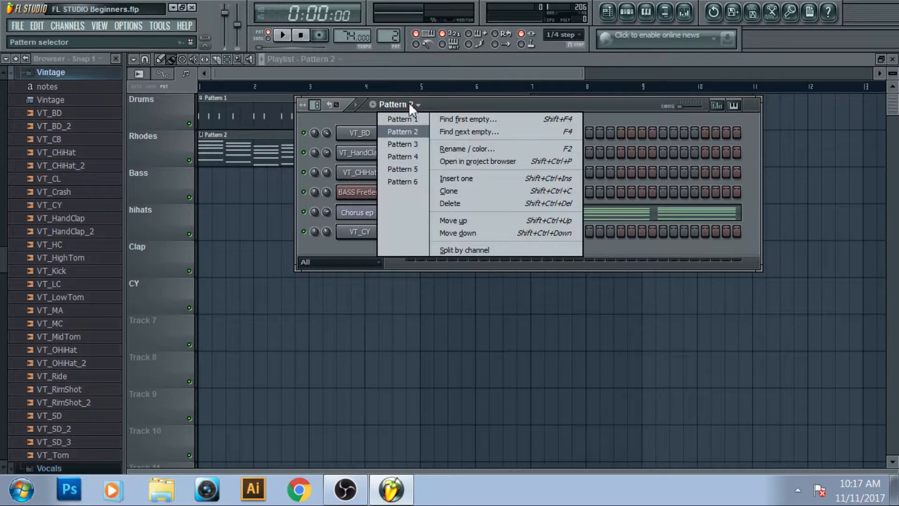
{"action": "left_click", "coordinate": [445, 105]}
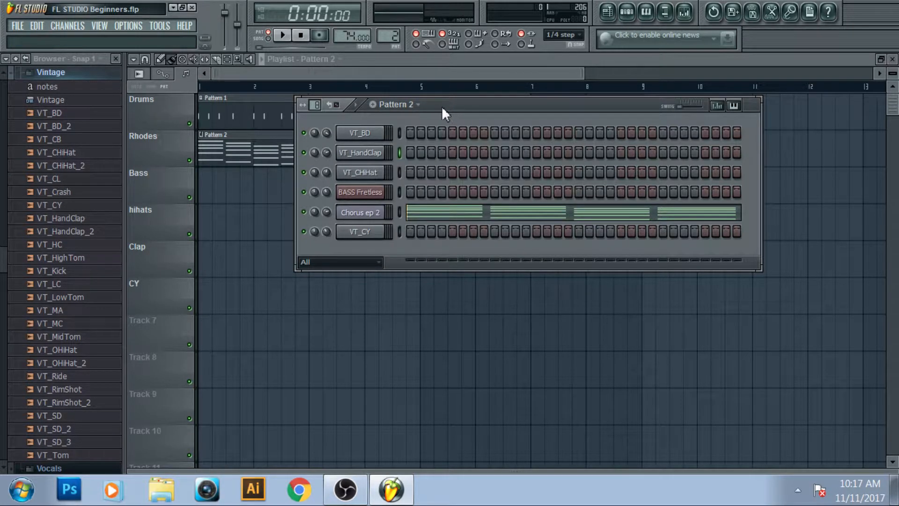
{"action": "left_click", "coordinate": [418, 107]}
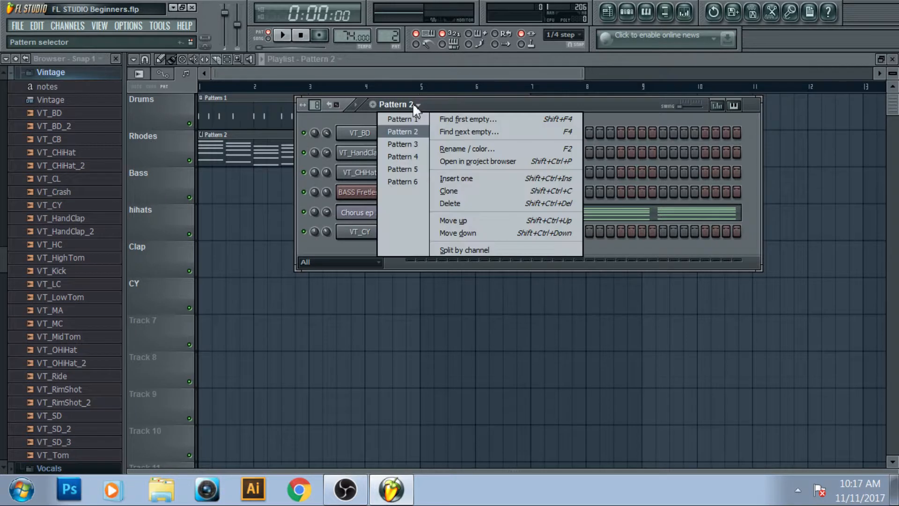
{"action": "left_click", "coordinate": [413, 144]}
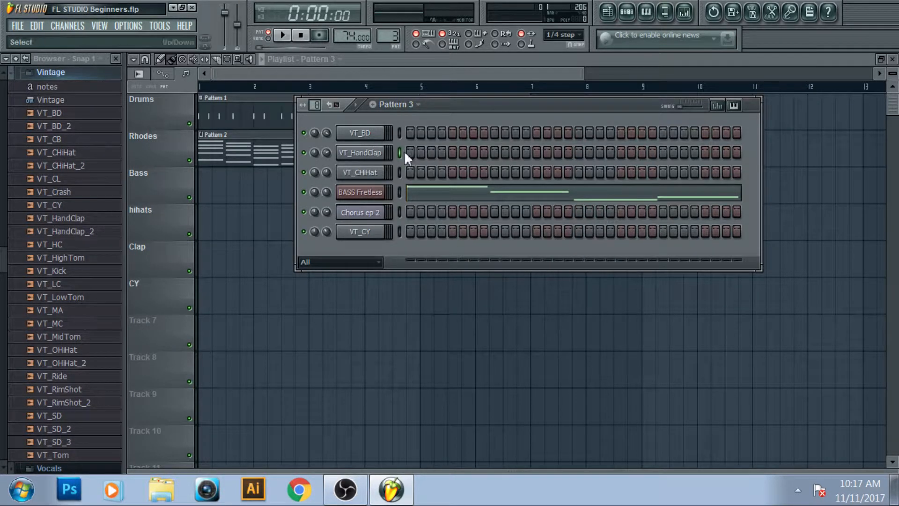
{"action": "left_click", "coordinate": [209, 185]}
{"action": "left_click", "coordinate": [321, 194]}
{"action": "left_click", "coordinate": [473, 197]}
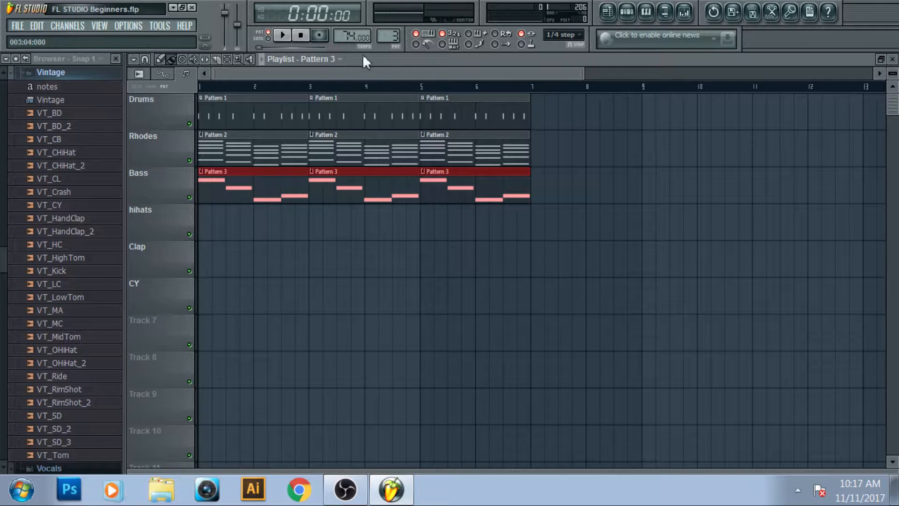
Step: Place three consecutive Pattern 4 clips on the hihats track, starting at bar 1
{"action": "left_click_drag", "start_coordinate": [388, 38], "coordinate": [389, 32]}
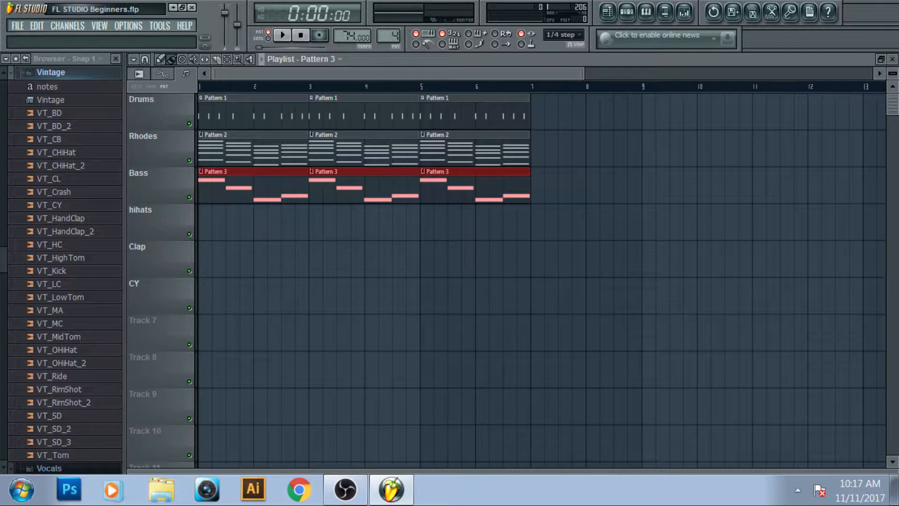
{"action": "left_click", "coordinate": [210, 215]}
{"action": "left_click", "coordinate": [328, 225]}
{"action": "left_click", "coordinate": [468, 229]}
{"action": "left_click_drag", "start_coordinate": [493, 230], "coordinate": [488, 229]}
Step: Place three consecutive Pattern 5 clips on the Clap track and three Pattern 6 clips on the CY track, both starting at bar 1
{"action": "left_click_drag", "start_coordinate": [388, 37], "coordinate": [389, 32]}
{"action": "left_click_drag", "start_coordinate": [206, 257], "coordinate": [470, 276]}
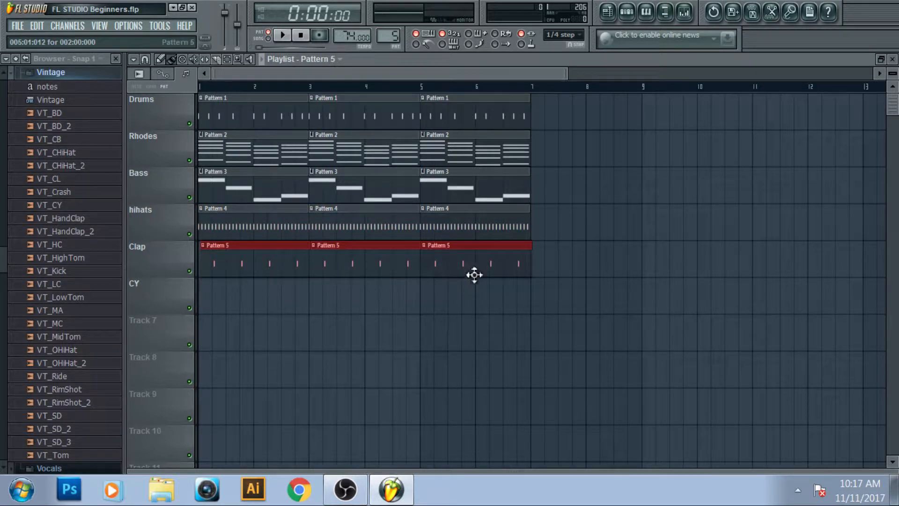
{"action": "left_click_drag", "start_coordinate": [397, 44], "coordinate": [397, 40]}
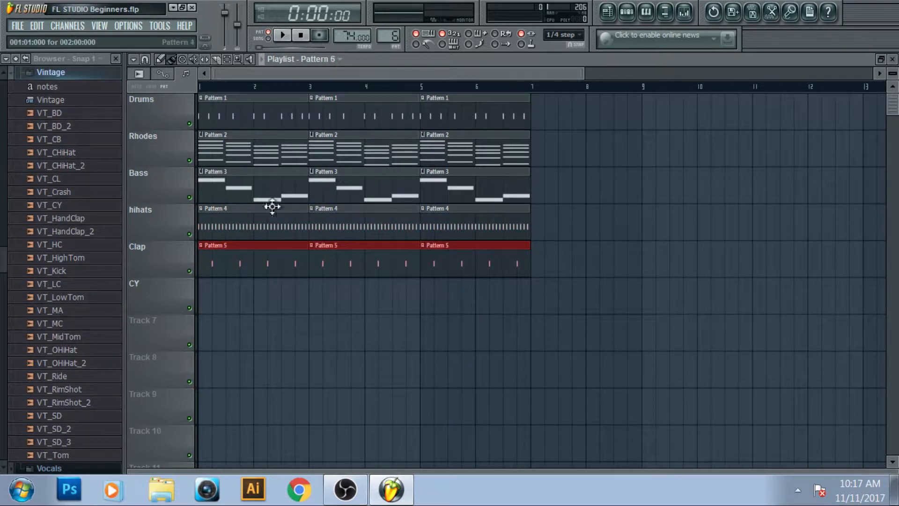
{"action": "left_click", "coordinate": [206, 294]}
{"action": "left_click_drag", "start_coordinate": [205, 294], "coordinate": [457, 304]}
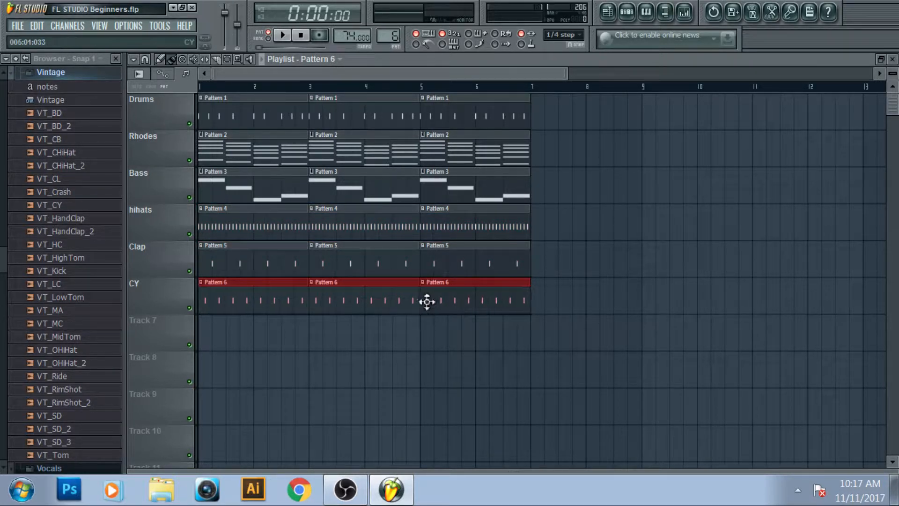
Step: Delete the Pattern 1 clip at bar 1 on the Drums track and the Pattern 3 clip at bar 1 on the Bass track
{"action": "left_click_drag", "start_coordinate": [586, 73], "coordinate": [445, 87]}
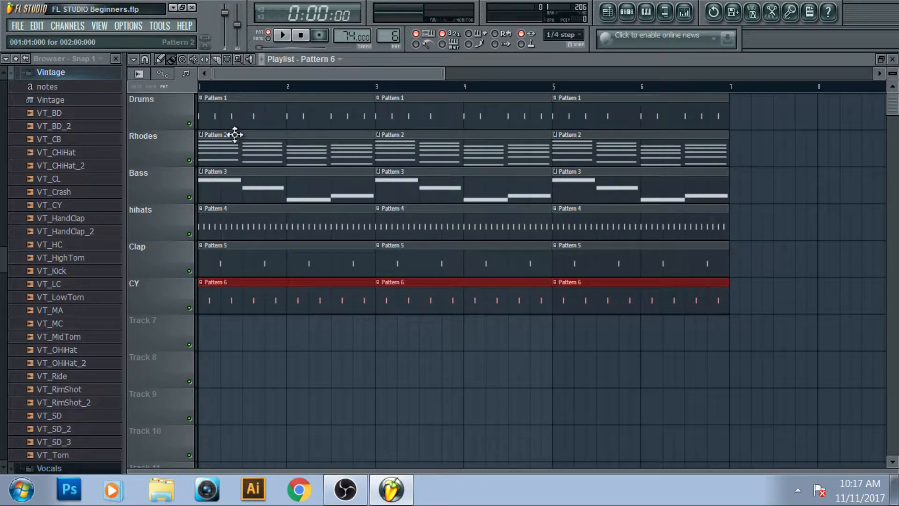
{"action": "right_click", "coordinate": [225, 108]}
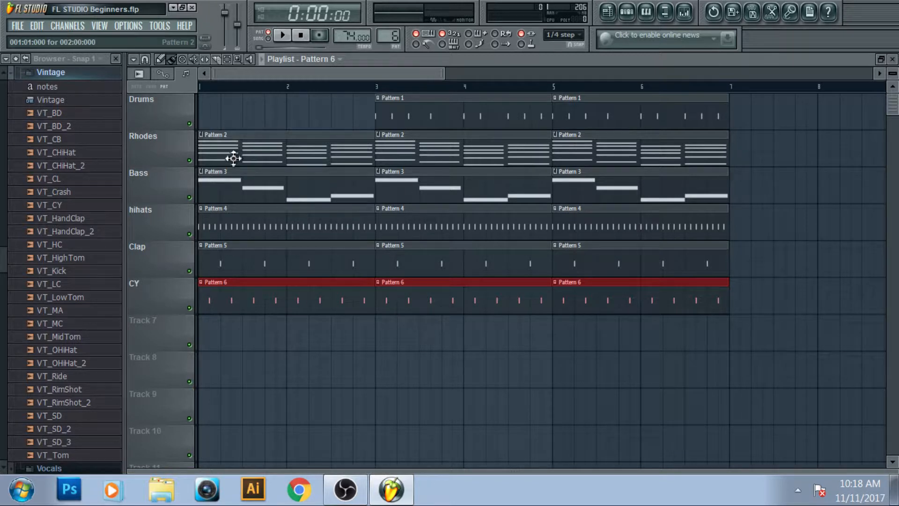
{"action": "right_click", "coordinate": [234, 185]}
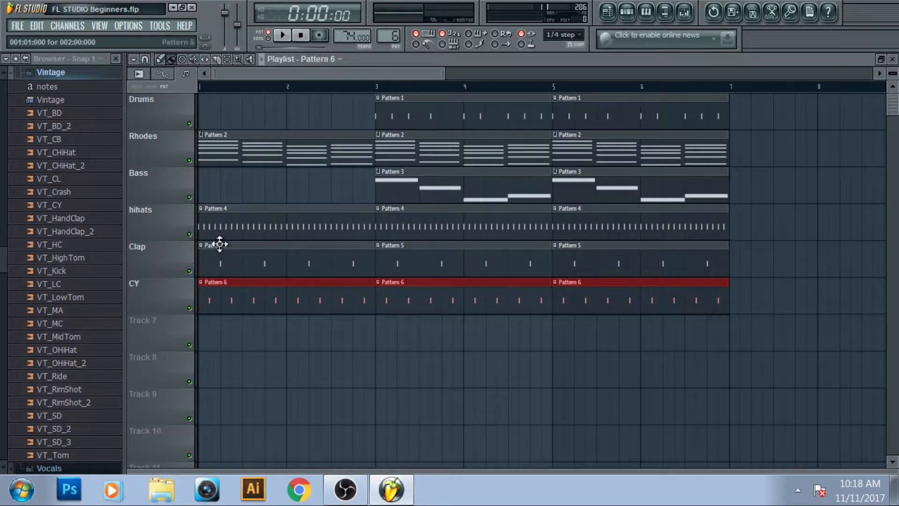
Step: Delete the Pattern 5 clip at bar 1 on the Clap track and place it back in the same spot
{"action": "right_click", "coordinate": [235, 265]}
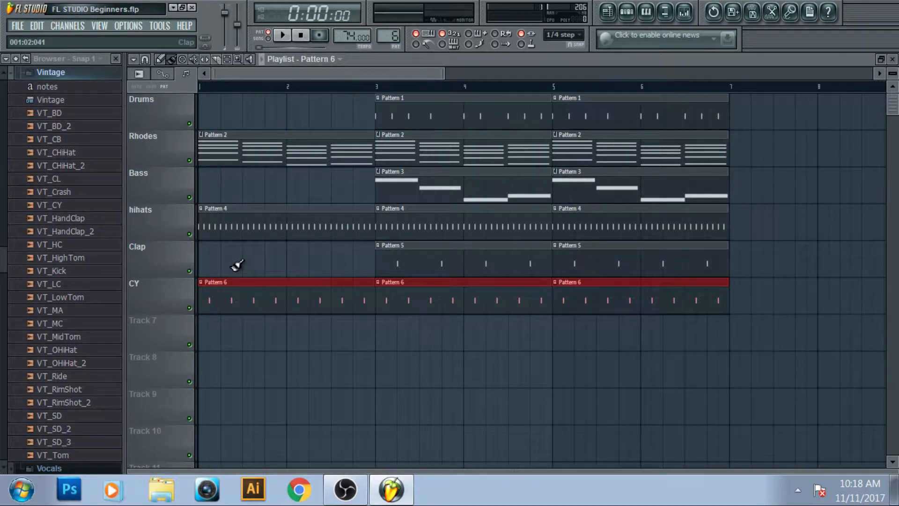
{"action": "left_click", "coordinate": [213, 260], "text": "ctrl"}
{"action": "left_click_drag", "start_coordinate": [469, 274], "coordinate": [291, 260]}
{"action": "left_click", "coordinate": [387, 262]}
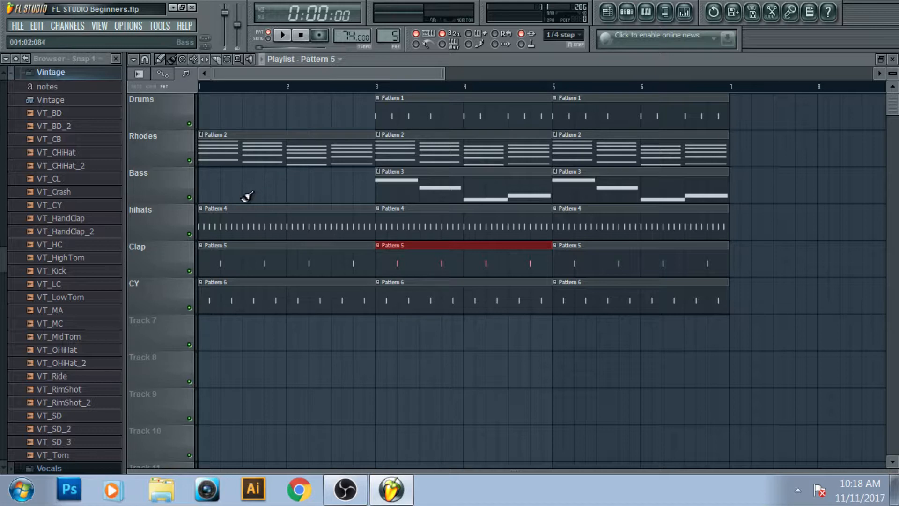
Step: Delete the Pattern 6 clips at bars 1 and 3 on the CY track and the Pattern 4 clip at bar 1 on the hihats track
{"action": "right_click", "coordinate": [229, 302]}
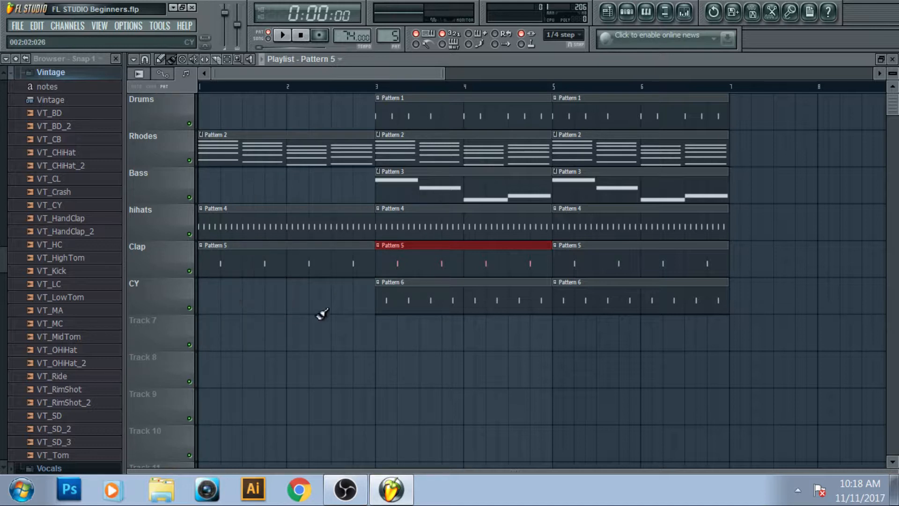
{"action": "right_click", "coordinate": [412, 301]}
{"action": "right_click", "coordinate": [307, 226]}
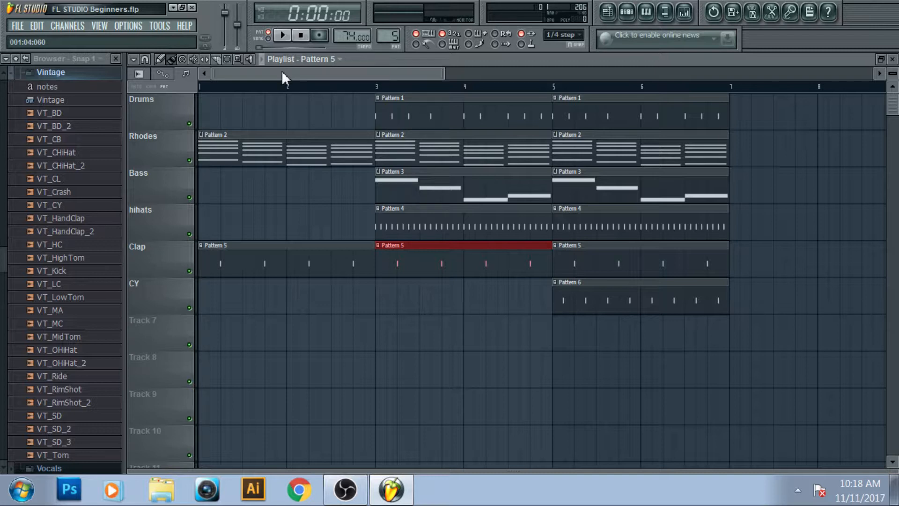
Step: Switch playback from pattern to song mode and play the arrangement from bar 1
{"action": "left_click", "coordinate": [283, 36]}
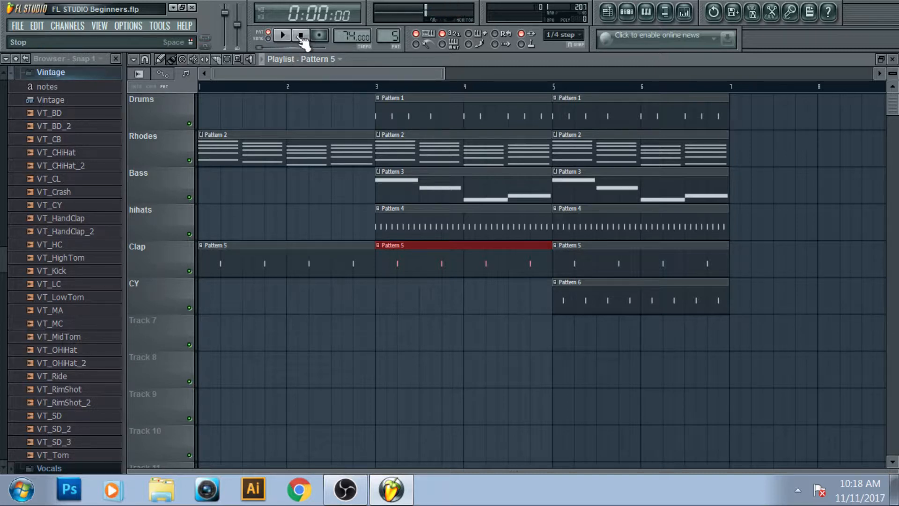
{"action": "left_click", "coordinate": [271, 40]}
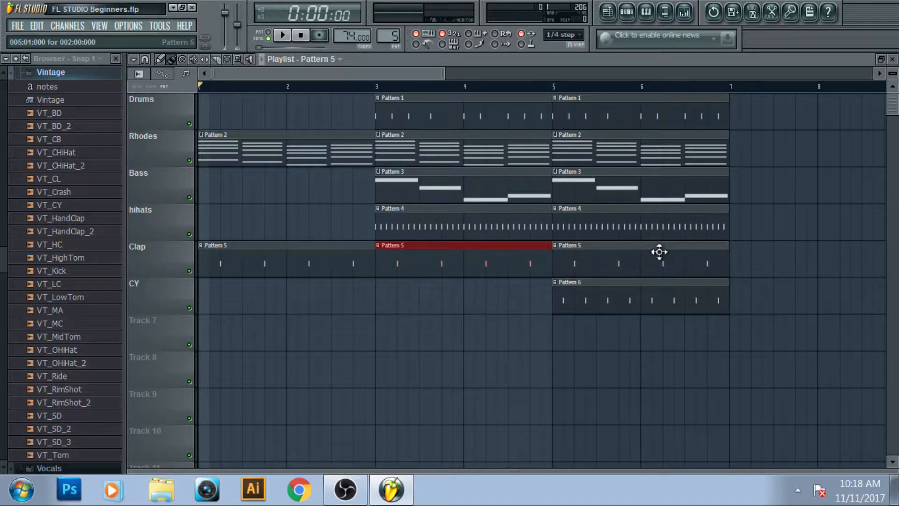
{"action": "key", "text": "space"}
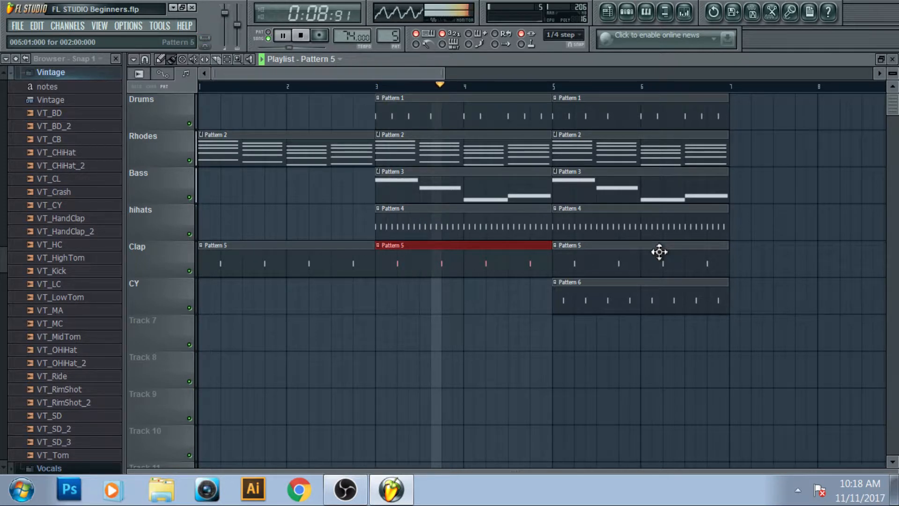
{"action": "left_click", "coordinate": [299, 40]}
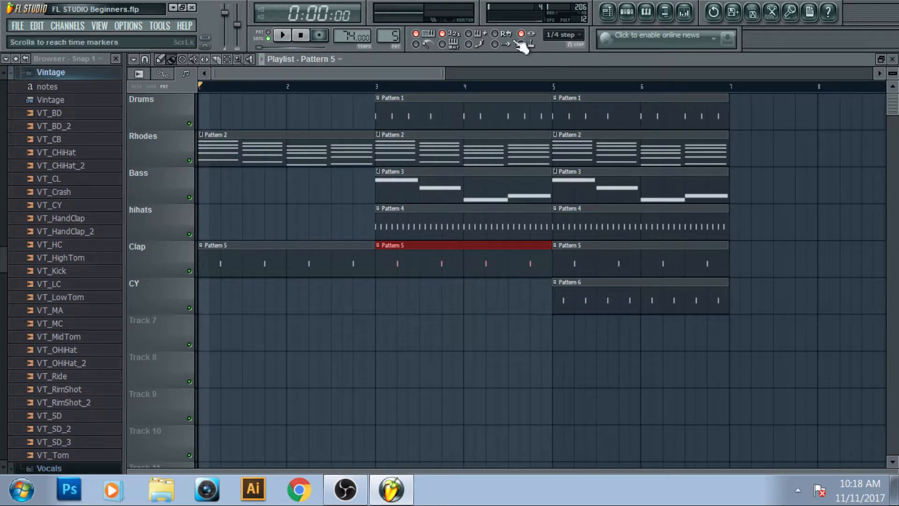
{"action": "left_click", "coordinate": [287, 37]}
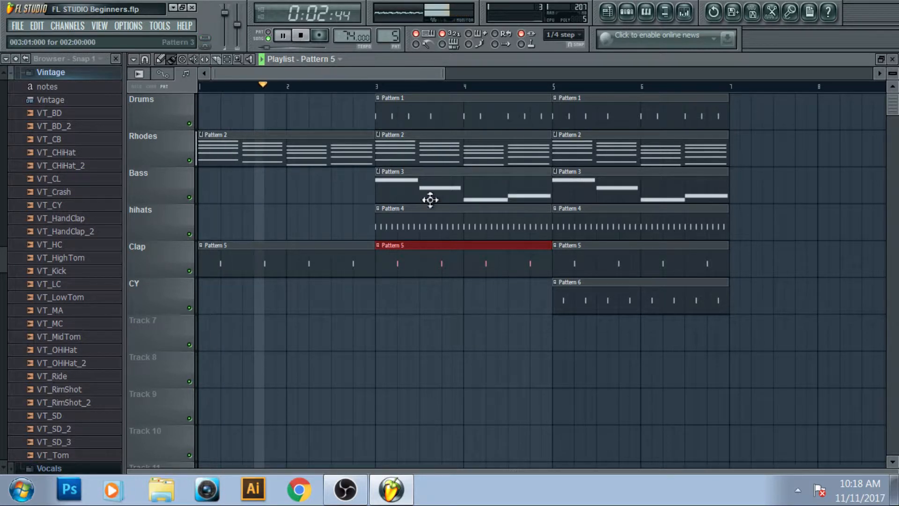
Step: Delete the remaining Pattern 3 clips from the Bass track and the last Pattern 6 clip from the CY track
{"action": "right_click", "coordinate": [419, 191]}
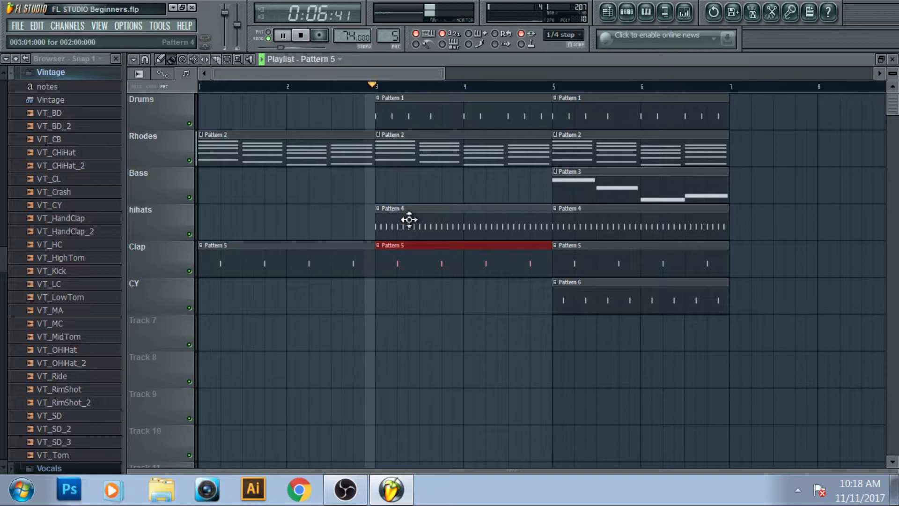
{"action": "left_click_drag", "start_coordinate": [444, 74], "coordinate": [556, 75]}
{"action": "right_click", "coordinate": [512, 185]}
{"action": "right_click", "coordinate": [465, 306]}
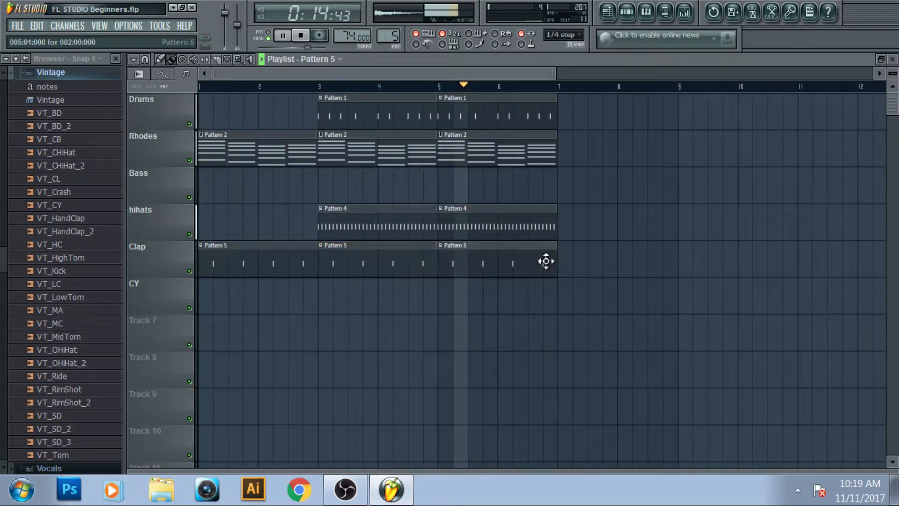
Step: Set the snap to Line and add a Pattern 5 clip on the Clap track and a Pattern 4 clip on hihats at bar 7
{"action": "left_click", "coordinate": [566, 258]}
{"action": "left_click", "coordinate": [557, 43]}
{"action": "right_click", "coordinate": [587, 256]}
{"action": "left_click", "coordinate": [566, 258]}
{"action": "left_click", "coordinate": [580, 226]}
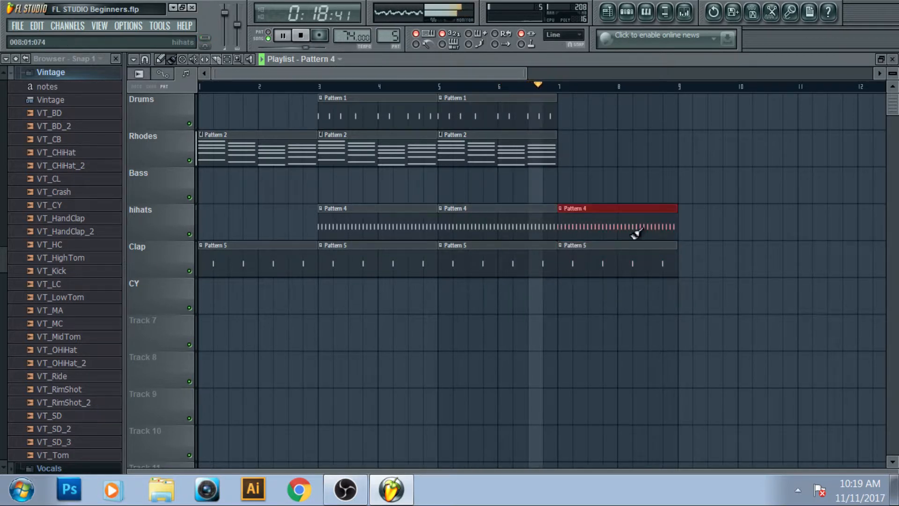
Step: Extend the Drums track with three Pattern 1 clips and the Rhodes track with consecutive Pattern 2 clips, both from bar 7
{"action": "left_click", "coordinate": [585, 160]}
{"action": "left_click", "coordinate": [546, 121]}
{"action": "left_click", "coordinate": [567, 121]}
{"action": "left_click", "coordinate": [688, 119]}
{"action": "left_click", "coordinate": [808, 121]}
{"action": "left_click", "coordinate": [670, 156]}
{"action": "left_click", "coordinate": [688, 155]}
{"action": "left_click", "coordinate": [807, 154]}
Step: Extend the hihats track with Pattern 4 clips and the Clap track with Pattern 5 clips at bars 9, 11 and 13
{"action": "left_click", "coordinate": [637, 226]}
{"action": "left_click", "coordinate": [650, 226]}
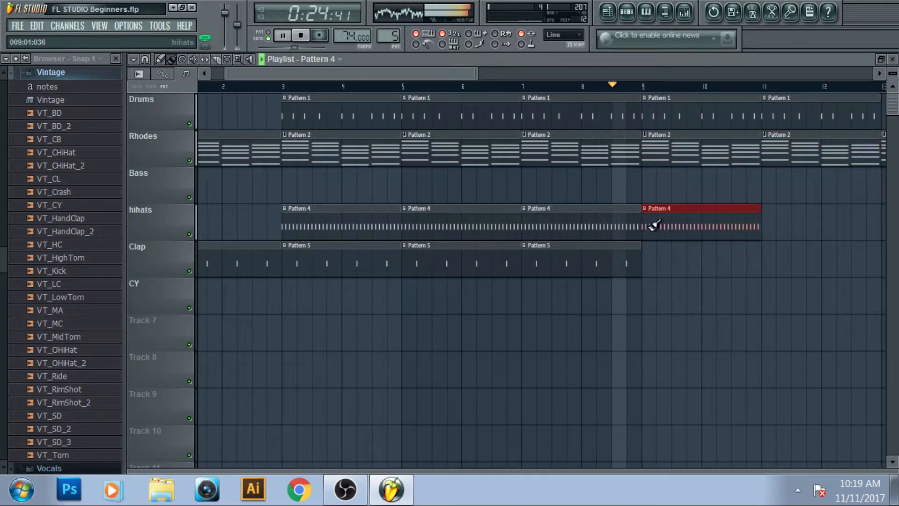
{"action": "left_click", "coordinate": [768, 226]}
{"action": "left_click", "coordinate": [615, 260]}
{"action": "left_click", "coordinate": [632, 260]}
{"action": "left_click", "coordinate": [751, 259]}
{"action": "left_click", "coordinate": [870, 260]}
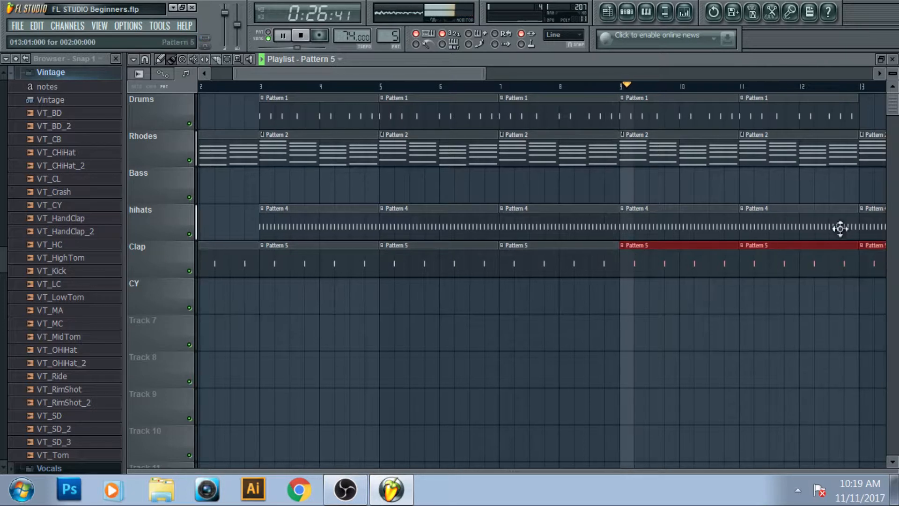
{"action": "left_click", "coordinate": [300, 35]}
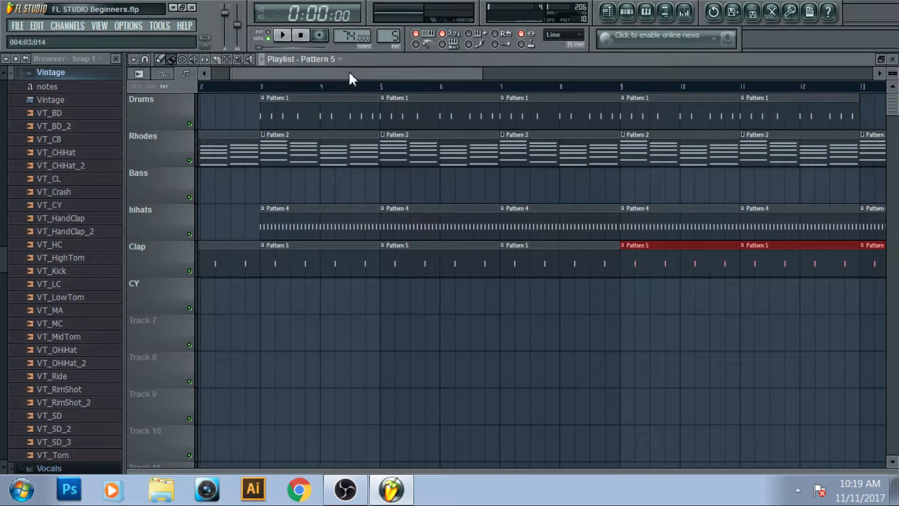
Step: Set the snap to 1/4 step and delete the Pattern 5 clips at bars 1 and 3 on the Clap track
{"action": "left_click_drag", "start_coordinate": [353, 73], "coordinate": [328, 73]}
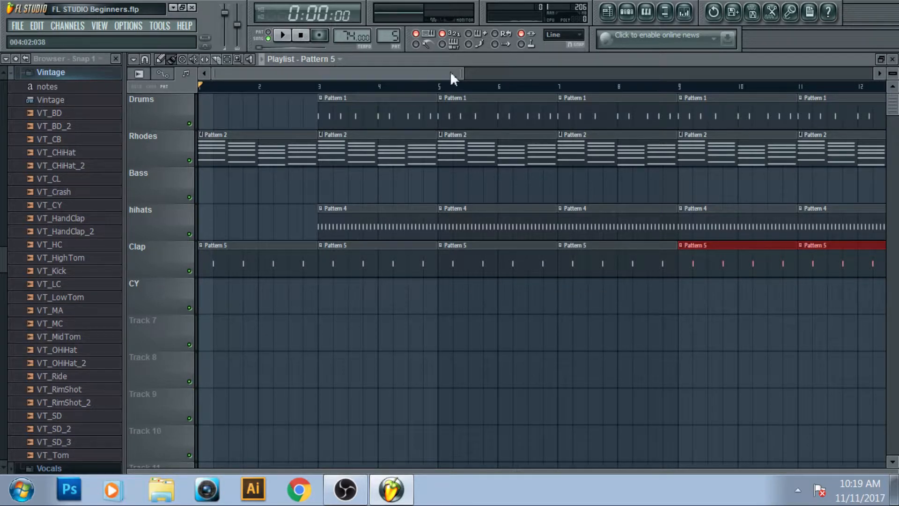
{"action": "left_click_drag", "start_coordinate": [465, 74], "coordinate": [321, 100]}
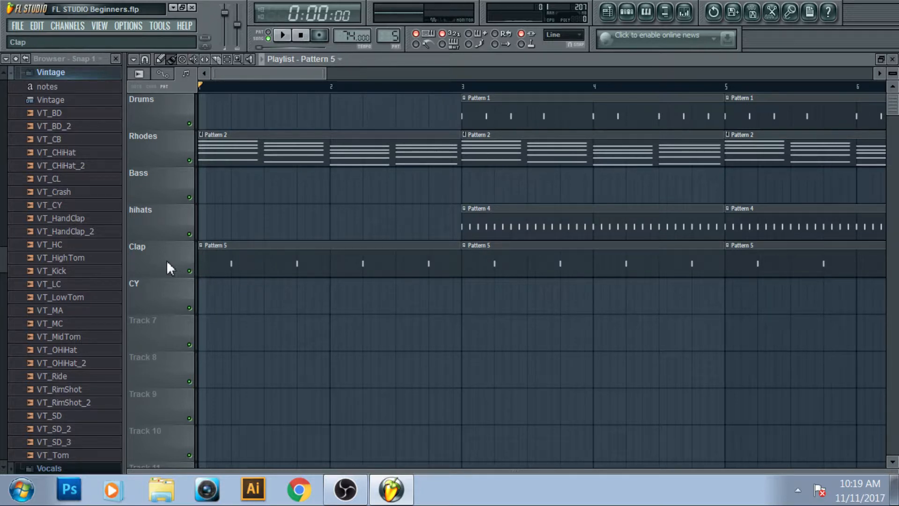
{"action": "left_click", "coordinate": [630, 11]}
{"action": "left_click", "coordinate": [633, 11]}
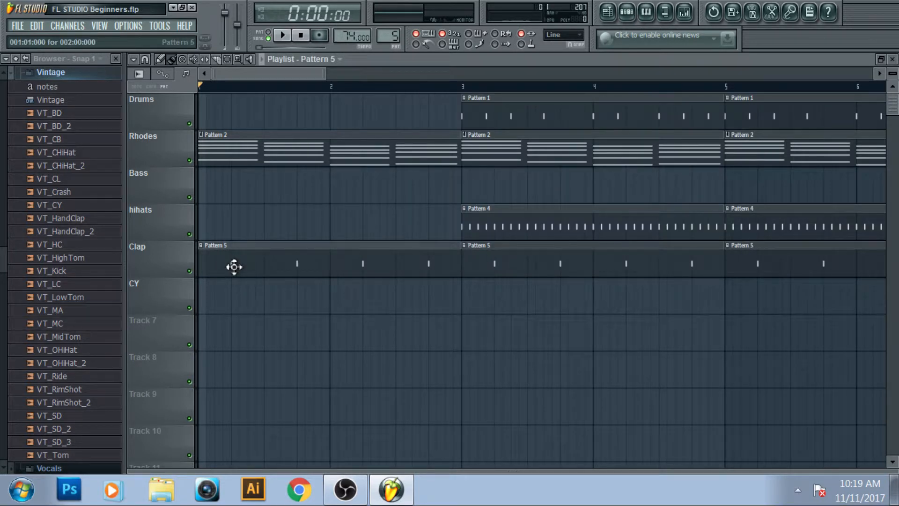
{"action": "right_click", "coordinate": [327, 270]}
{"action": "right_click", "coordinate": [529, 272]}
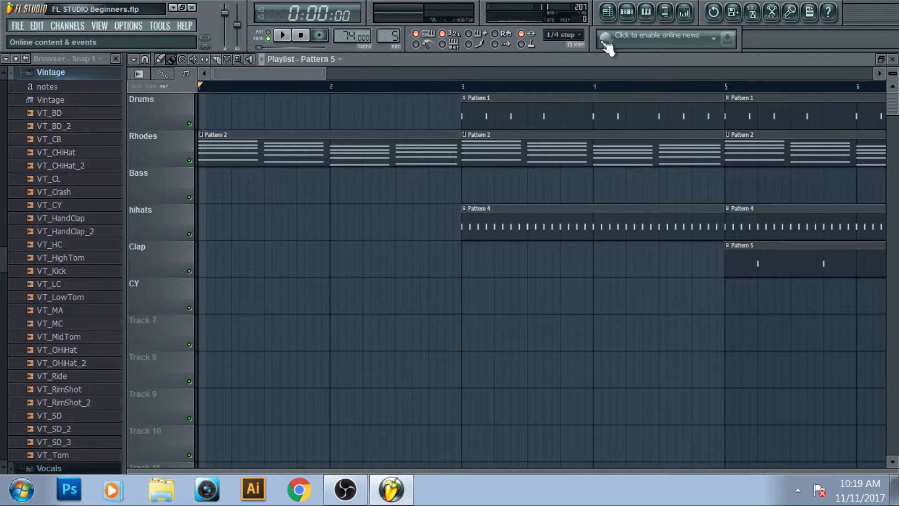
Step: Display Pattern 5 in the step sequencer, select 1/4 step as the snap value and return to the playlist
{"action": "left_click", "coordinate": [634, 16]}
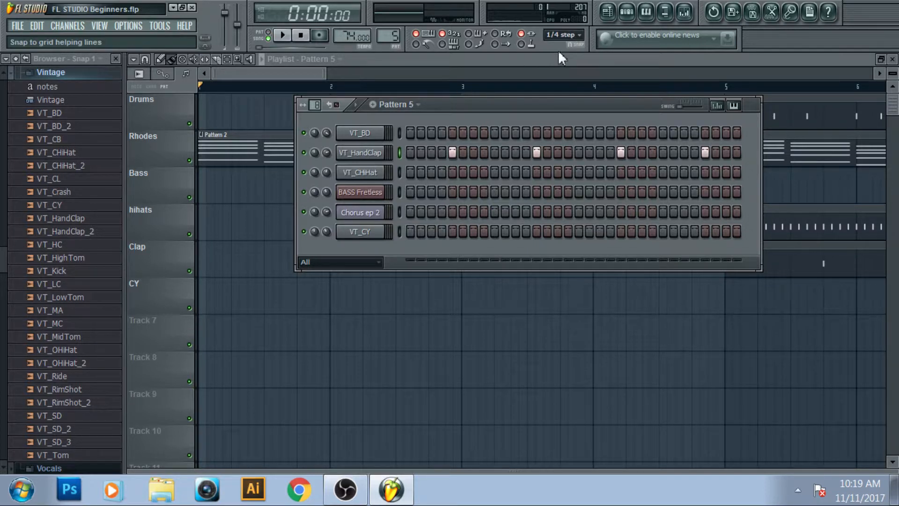
{"action": "left_click", "coordinate": [557, 35]}
{"action": "left_click", "coordinate": [565, 105]}
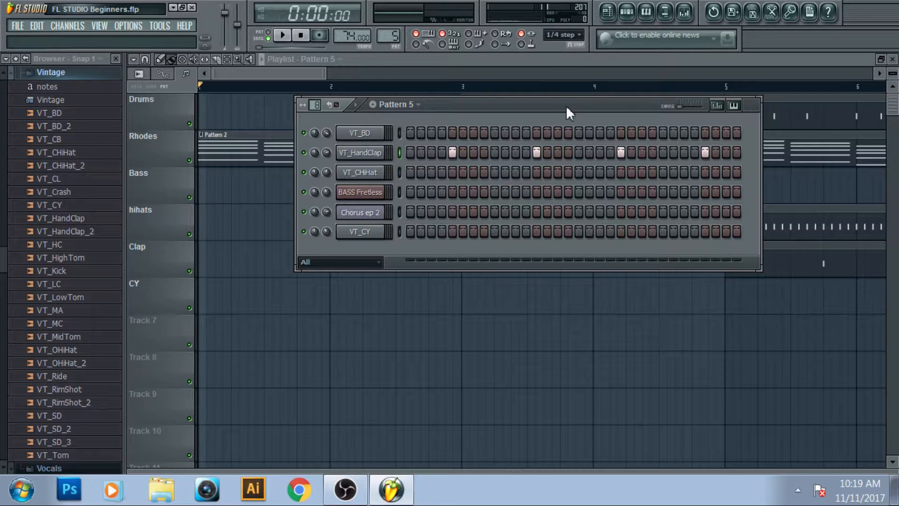
{"action": "left_click", "coordinate": [334, 78]}
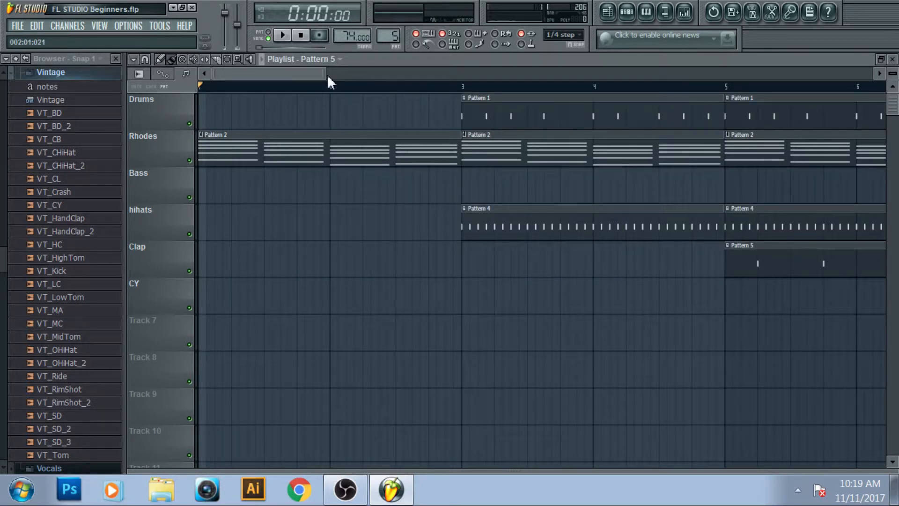
Step: Replace the Clap clips at bars 5 and 7 with three consecutive Pattern 5 clips starting slightly after bar 1
{"action": "left_click_drag", "start_coordinate": [327, 77], "coordinate": [379, 75]}
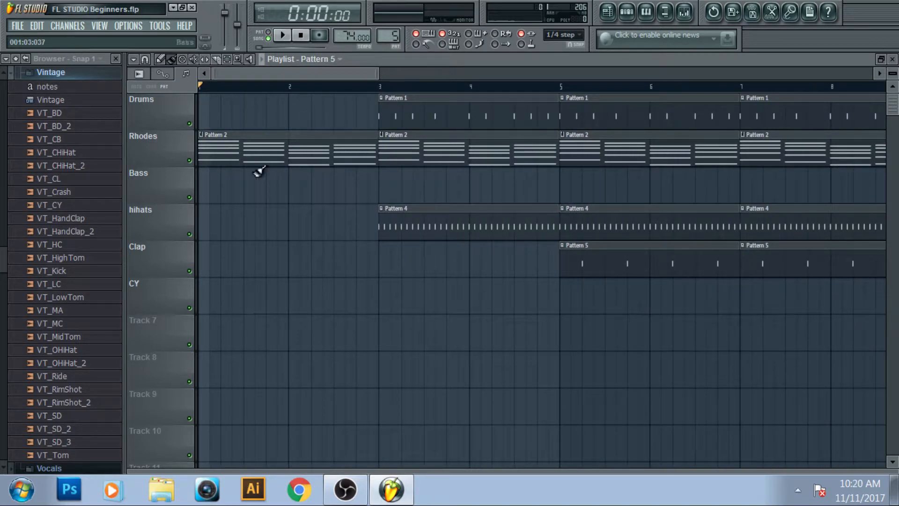
{"action": "left_click", "coordinate": [210, 265]}
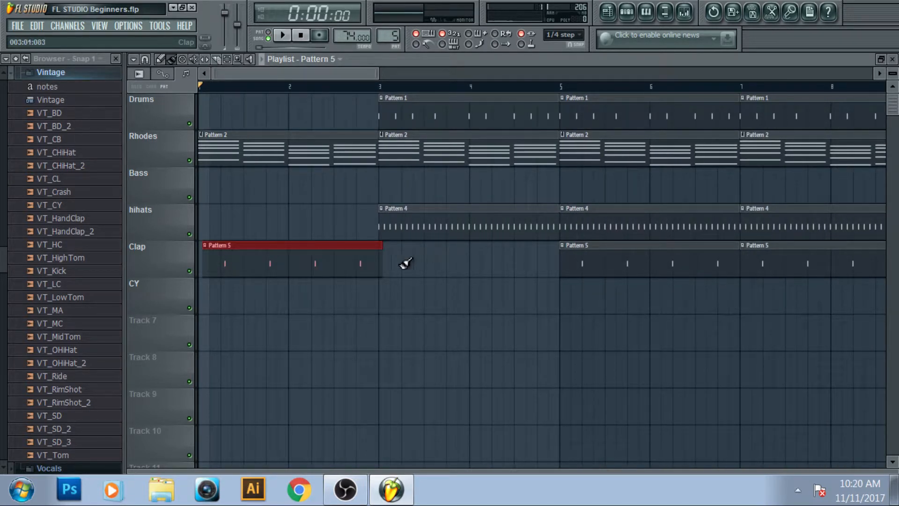
{"action": "right_click", "coordinate": [590, 264]}
{"action": "right_click", "coordinate": [777, 269]}
{"action": "right_click", "coordinate": [256, 259]}
{"action": "left_click_drag", "start_coordinate": [214, 262], "coordinate": [734, 298]}
{"action": "mouse_move", "coordinate": [377, 74]}
{"action": "left_mouse_down"}
{"action": "mouse_move", "coordinate": [528, 73]}
{"action": "mouse_move", "coordinate": [364, 73]}
{"action": "left_mouse_up"}
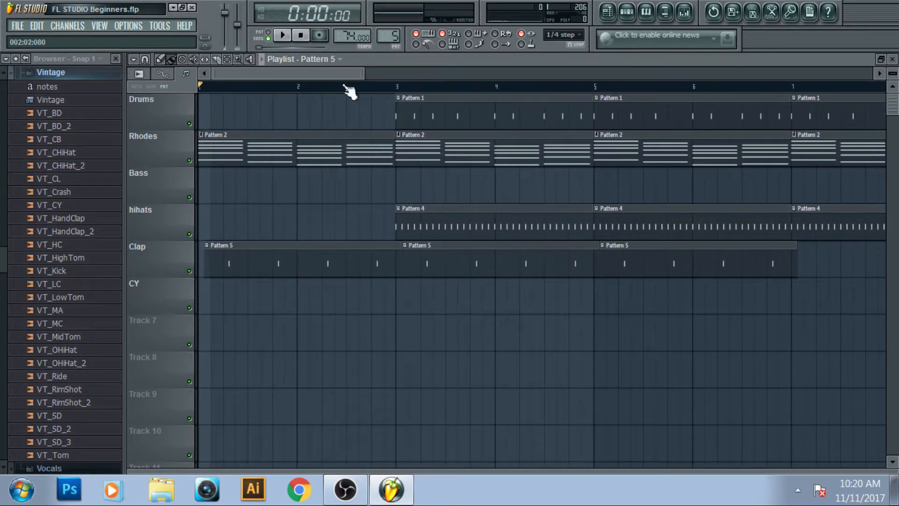
Step: Play the arrangement briefly and examine the gap between bar 1 and the first Pattern 5 clip on the Clap track
{"action": "left_click", "coordinate": [282, 35]}
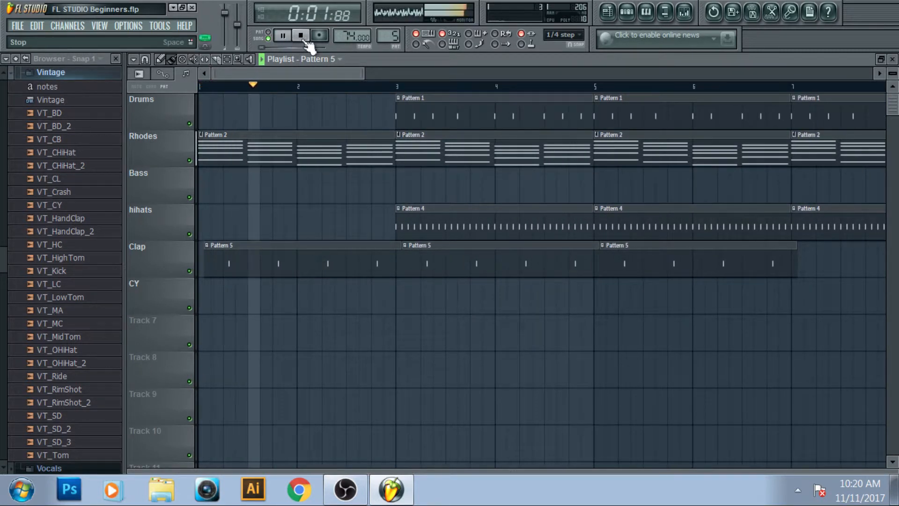
{"action": "left_click", "coordinate": [302, 38]}
{"action": "left_click_drag", "start_coordinate": [365, 73], "coordinate": [219, 74]}
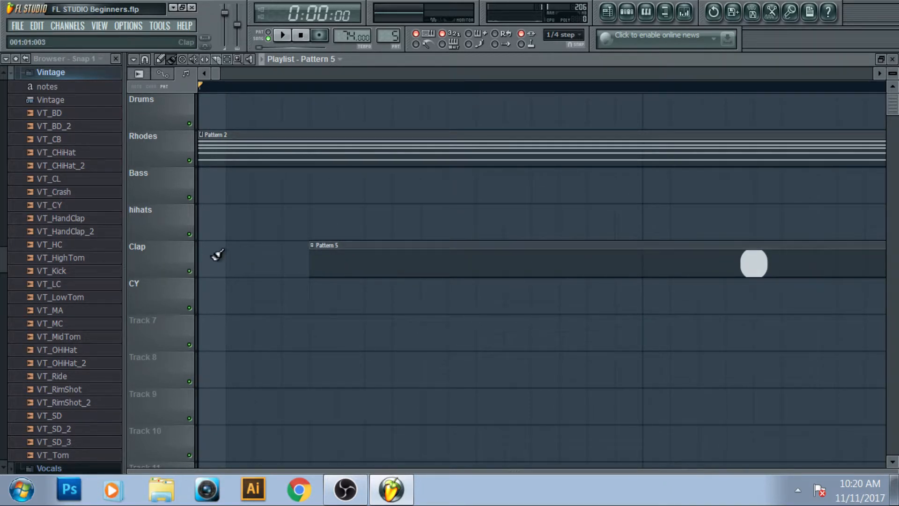
Step: With the snap set to Line, replace the three off-grid Clap clips with four Pattern 5 clips from bar 1 and play the arrangement
{"action": "left_click", "coordinate": [560, 35]}
{"action": "left_click", "coordinate": [554, 47]}
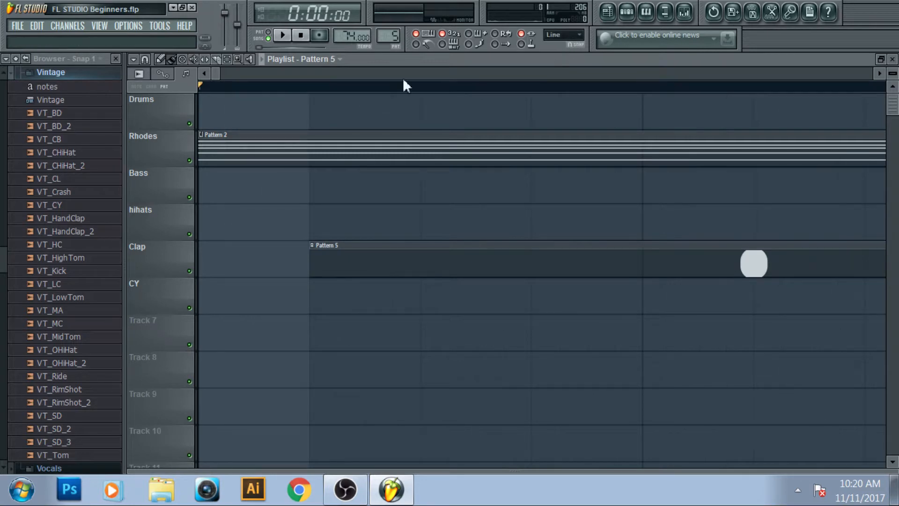
{"action": "left_click_drag", "start_coordinate": [219, 81], "coordinate": [498, 74]}
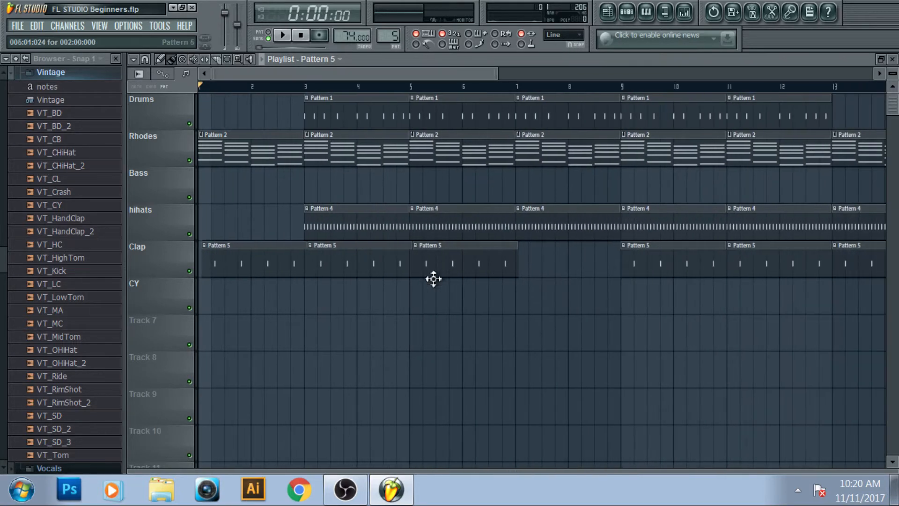
{"action": "right_click", "coordinate": [451, 264]}
{"action": "right_click", "coordinate": [360, 263]}
{"action": "right_click", "coordinate": [285, 262]}
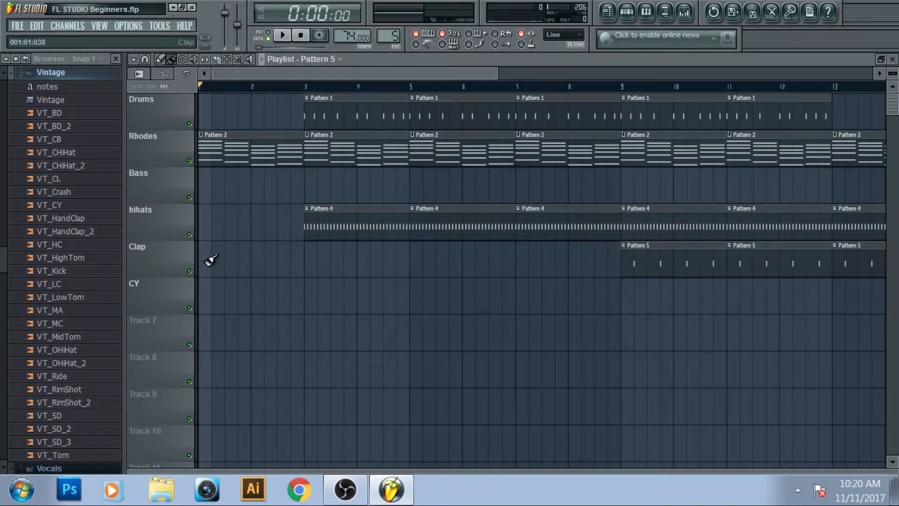
{"action": "left_click_drag", "start_coordinate": [210, 260], "coordinate": [605, 293]}
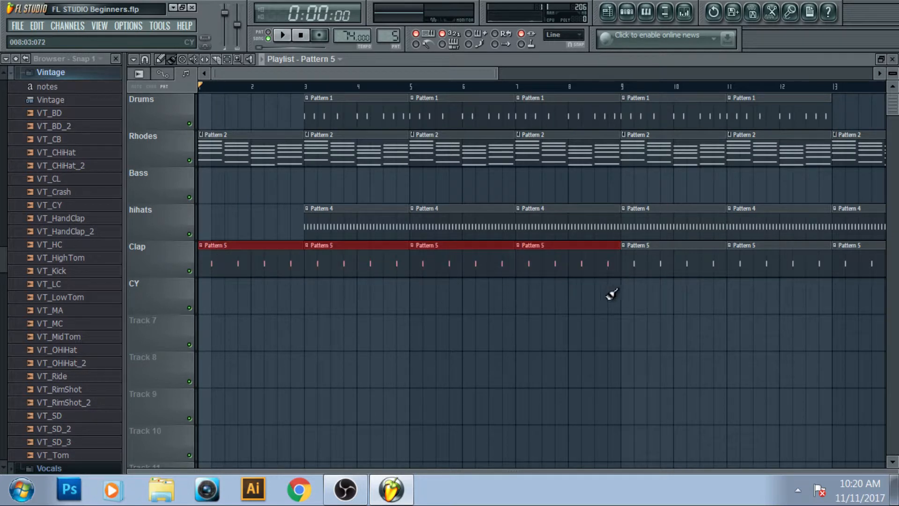
{"action": "left_click", "coordinate": [289, 41]}
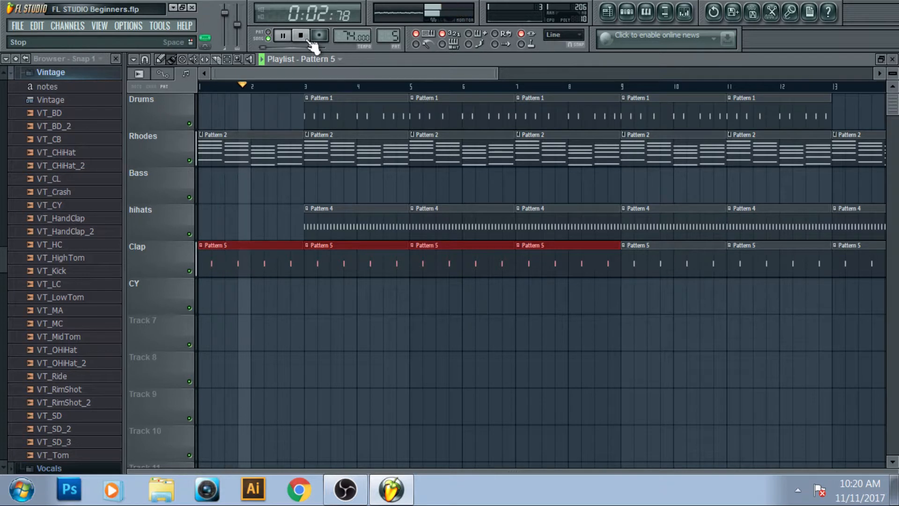
Step: Stop playback, then extend the Clap track with Pattern 5 clips and the hihats track with Pattern 4 clips from bar 15 to bar 27
{"action": "left_click", "coordinate": [305, 37]}
{"action": "left_click_drag", "start_coordinate": [498, 74], "coordinate": [628, 73]}
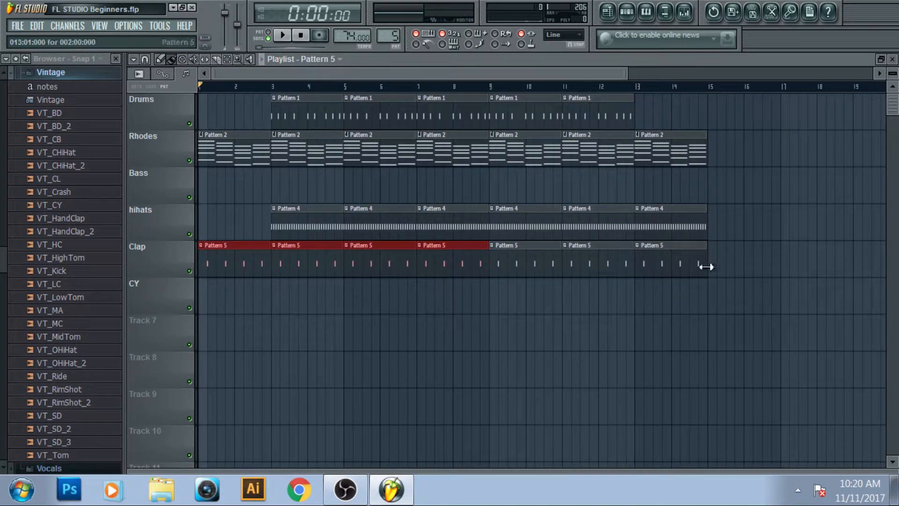
{"action": "left_click_drag", "start_coordinate": [721, 261], "coordinate": [883, 259]}
{"action": "left_click", "coordinate": [469, 224]}
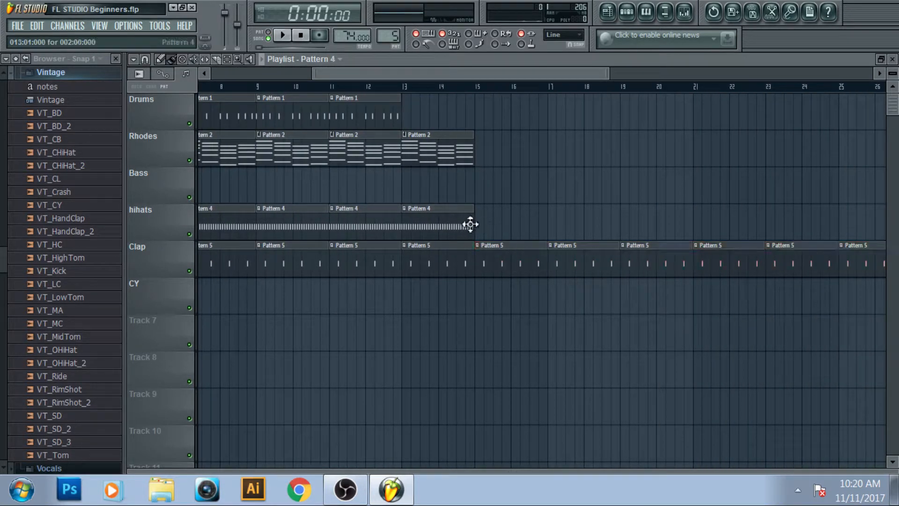
{"action": "left_click_drag", "start_coordinate": [477, 225], "coordinate": [884, 224]}
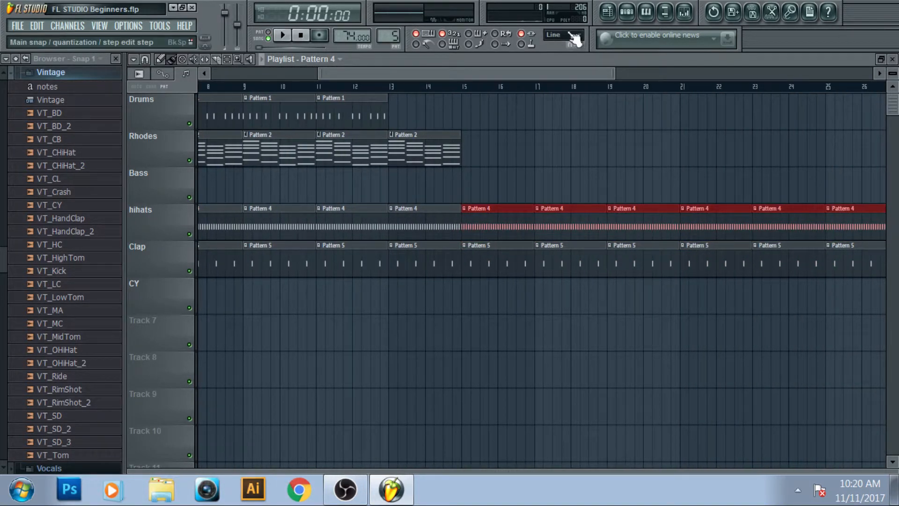
Step: With the snap set to 1/2 step, paint Pattern 4 clips on the Rhodes track slightly after bar 15 and examine their offset up close
{"action": "mouse_move", "coordinate": [471, 149]}
{"action": "left_mouse_down"}
{"action": "mouse_move", "coordinate": [884, 164]}
{"action": "mouse_move", "coordinate": [803, 136]}
{"action": "left_mouse_up"}
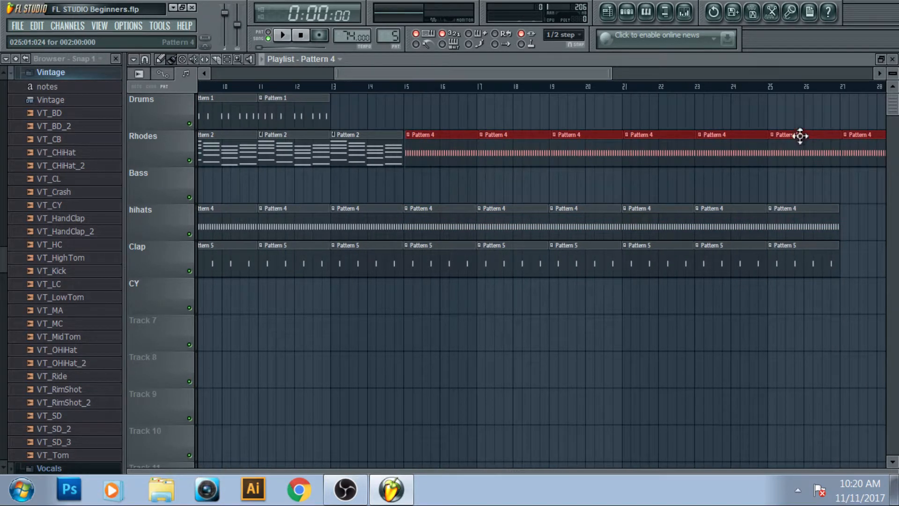
{"action": "left_click", "coordinate": [511, 120]}
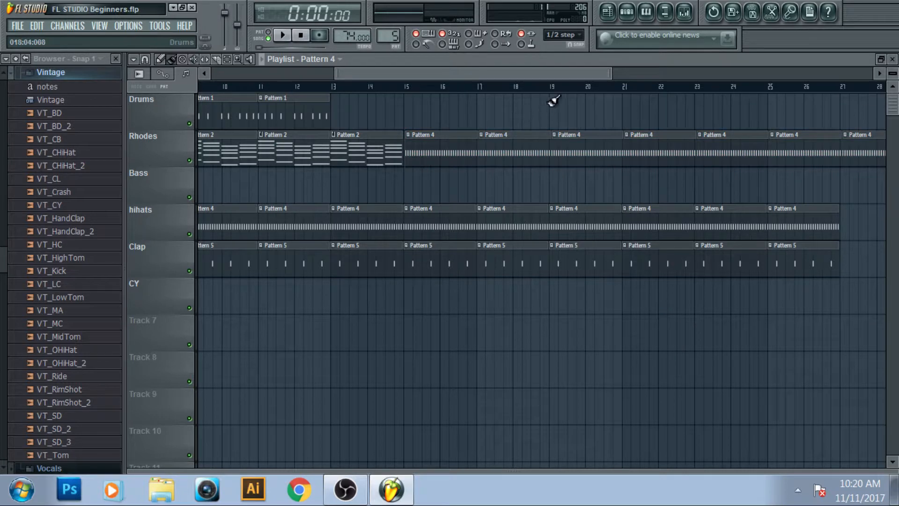
{"action": "left_click_drag", "start_coordinate": [613, 74], "coordinate": [498, 74]}
{"action": "left_click_drag", "start_coordinate": [555, 74], "coordinate": [429, 78]}
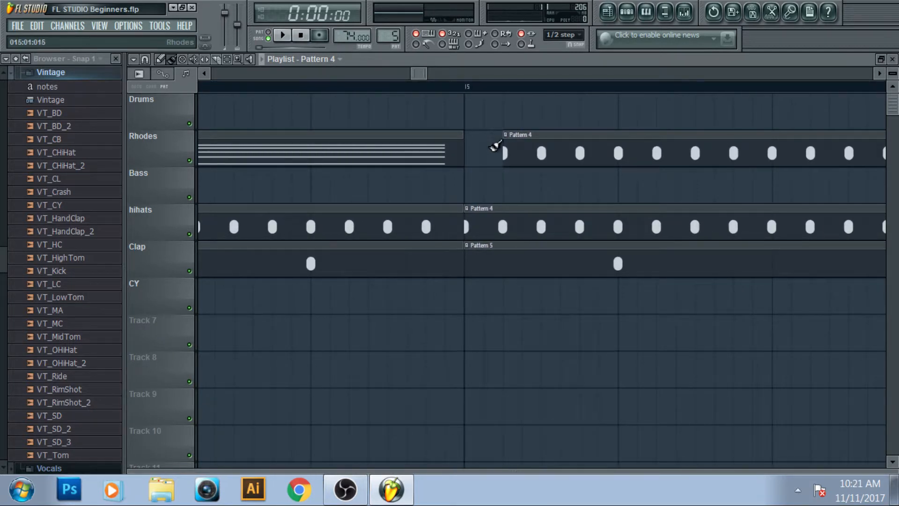
Step: Remove all the Pattern 4 clips from the Rhodes track and return to the start of the arrangement
{"action": "left_click_drag", "start_coordinate": [426, 76], "coordinate": [696, 89]}
{"action": "right_click", "coordinate": [643, 143]}
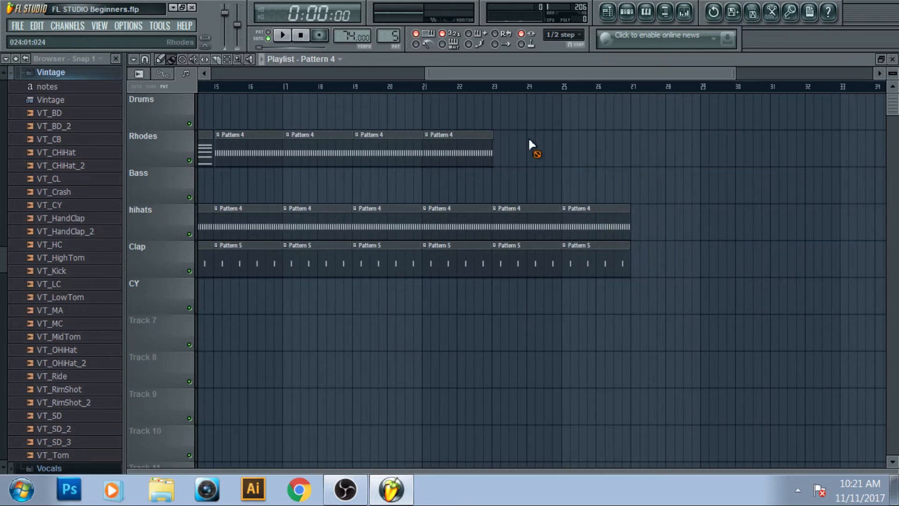
{"action": "right_click", "coordinate": [346, 136]}
{"action": "right_click", "coordinate": [389, 143]}
{"action": "left_click_drag", "start_coordinate": [474, 73], "coordinate": [260, 99]}
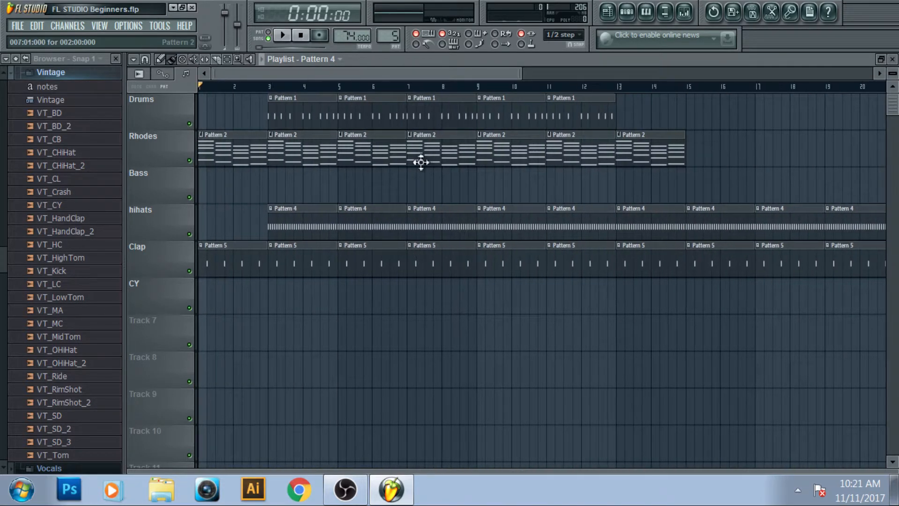
Step: Set the snap to Line and test it by painting Pattern 4 clips on the Bass track from bar 1, then erase them
{"action": "scroll", "coordinate": [566, 44], "scroll_direction": "up", "scroll_amount": 6}
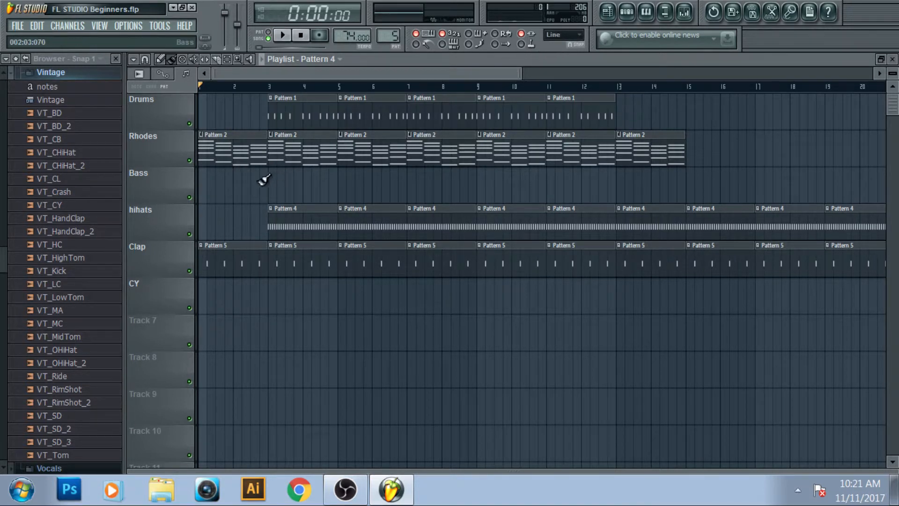
{"action": "mouse_move", "coordinate": [201, 188]}
{"action": "left_mouse_down"}
{"action": "mouse_move", "coordinate": [751, 186]}
{"action": "mouse_move", "coordinate": [461, 180]}
{"action": "left_mouse_up"}
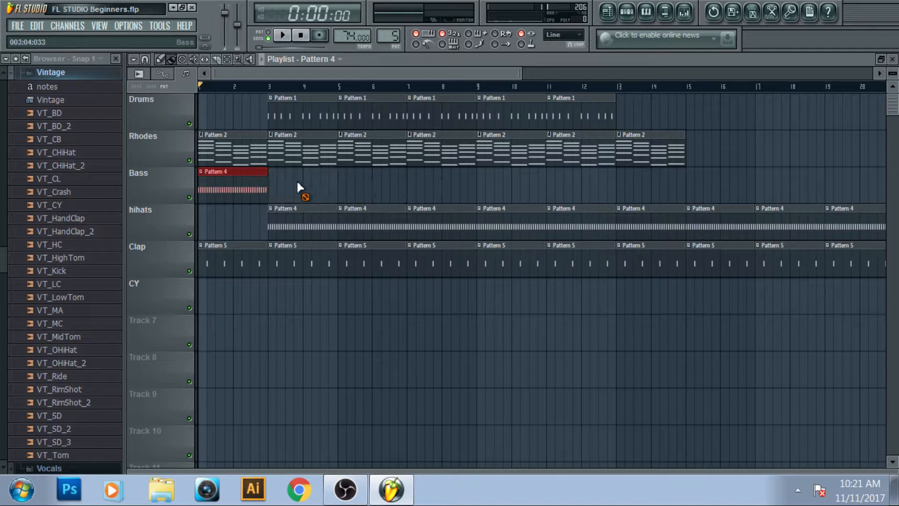
{"action": "left_click_drag", "start_coordinate": [308, 187], "coordinate": [265, 185]}
Step: Play the arrangement, switch to Pattern 3 and paint five consecutive Pattern 3 clips on the Bass track from bar 9 to bar 19
{"action": "left_click", "coordinate": [283, 35]}
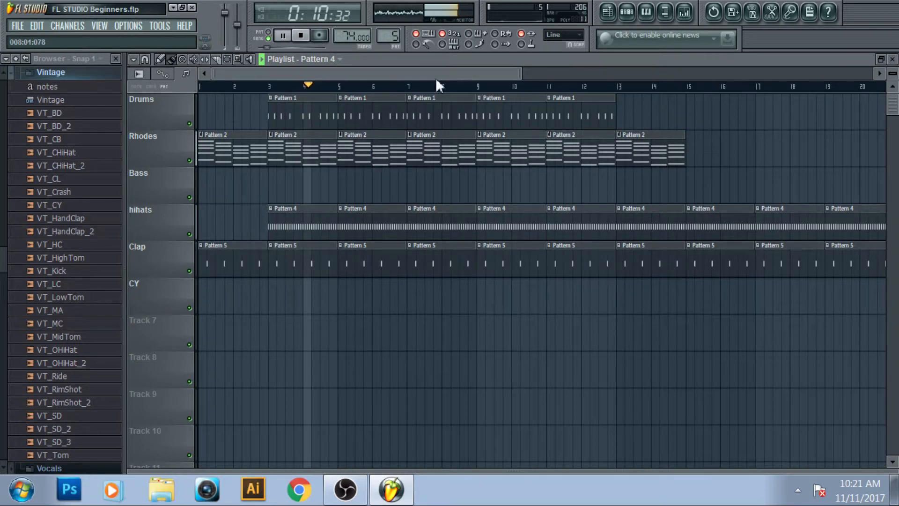
{"action": "left_click_drag", "start_coordinate": [347, 186], "coordinate": [646, 188]}
{"action": "right_click", "coordinate": [402, 182]}
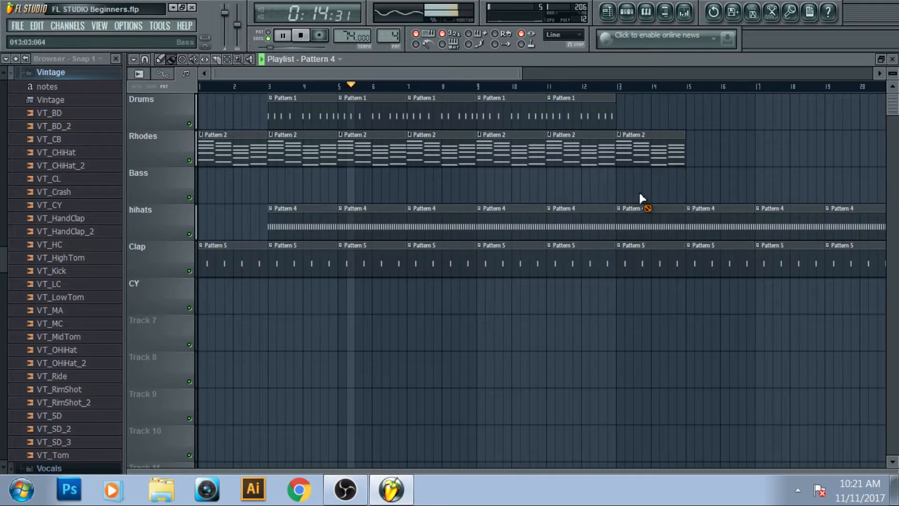
{"action": "left_click", "coordinate": [626, 12]}
{"action": "left_click_drag", "start_coordinate": [395, 36], "coordinate": [395, 40]}
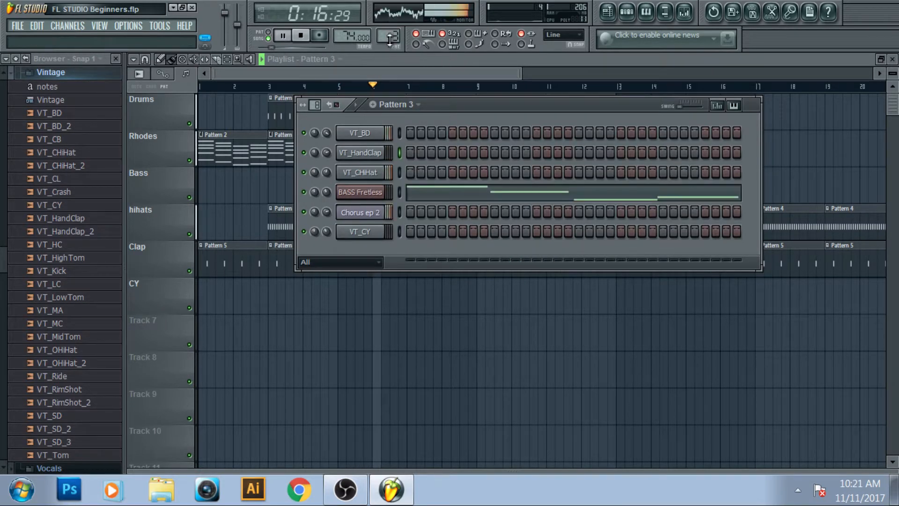
{"action": "left_click", "coordinate": [375, 77]}
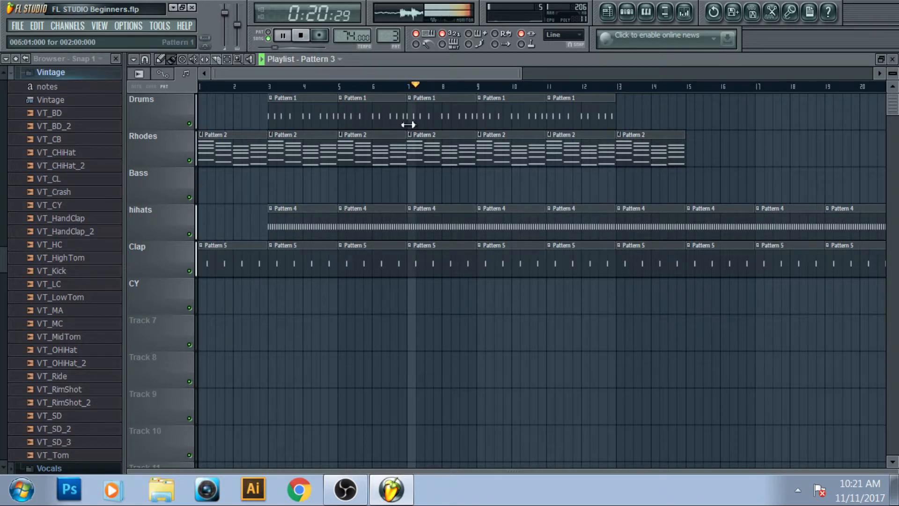
{"action": "left_click_drag", "start_coordinate": [487, 182], "coordinate": [759, 196]}
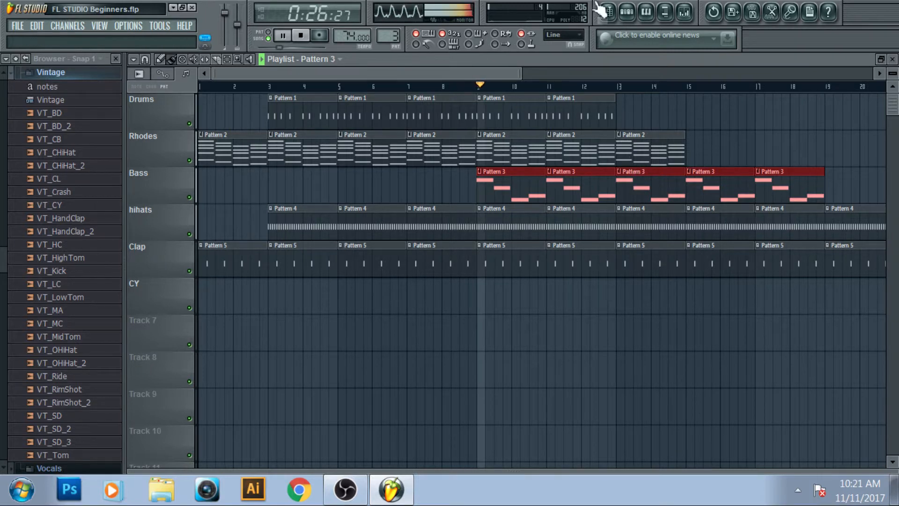
Step: Display Pattern 3 in the step sequencer while the arrangement plays
{"action": "left_click", "coordinate": [627, 12]}
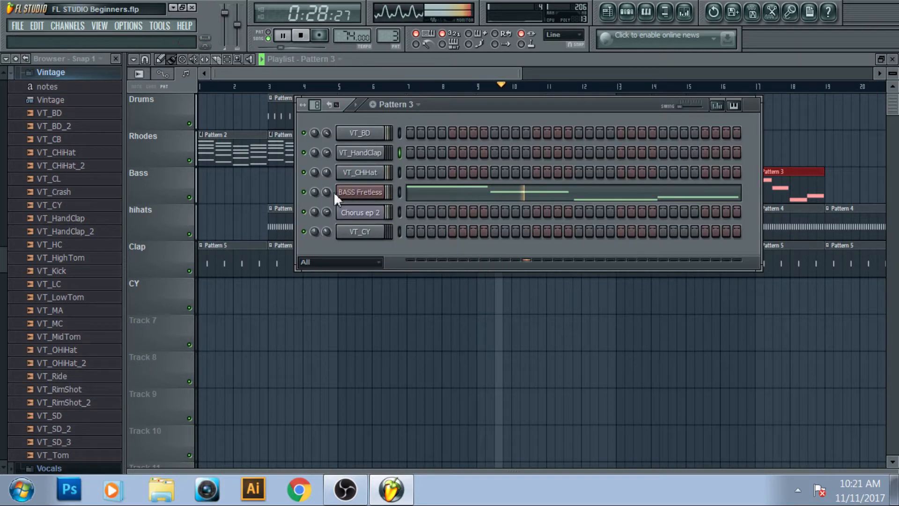